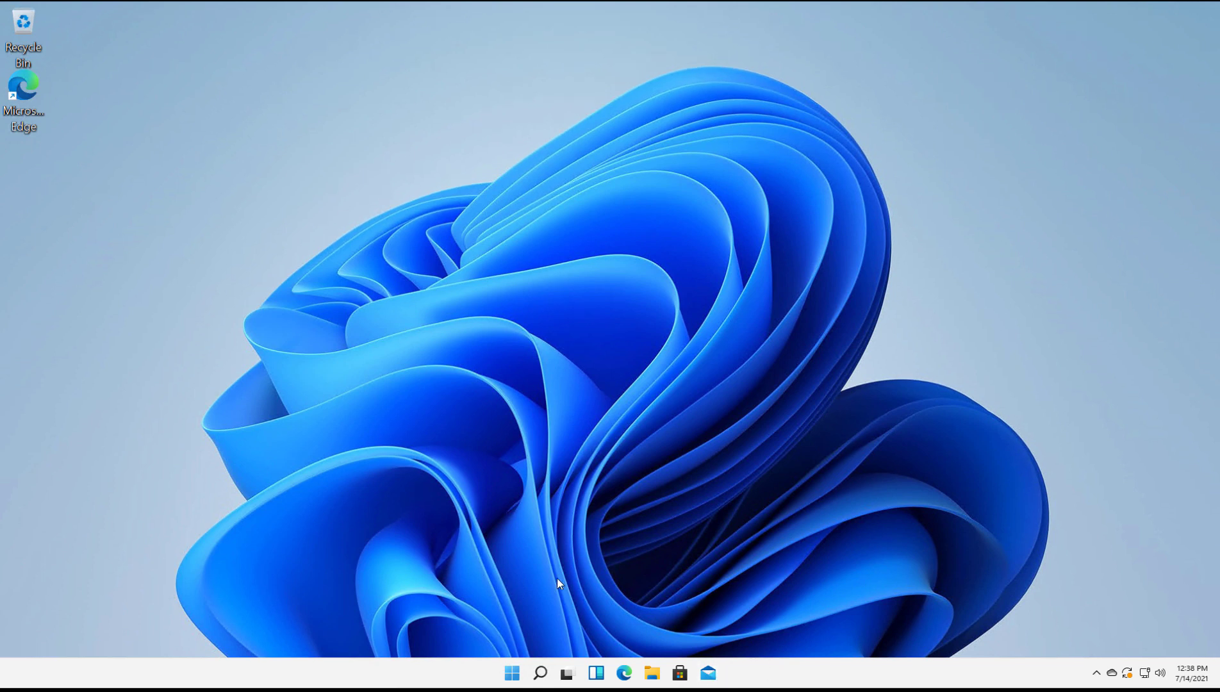
Step: Search Windows for 'task manager' and launch the best match
left_click(540, 672)
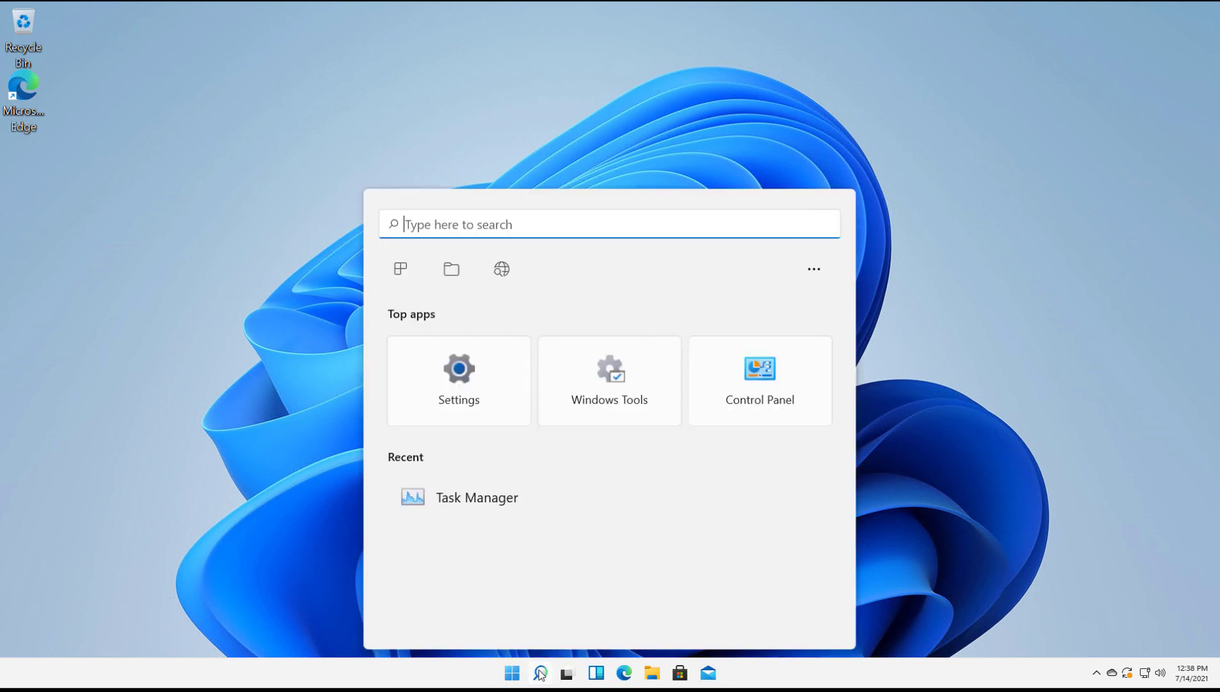
type("task")
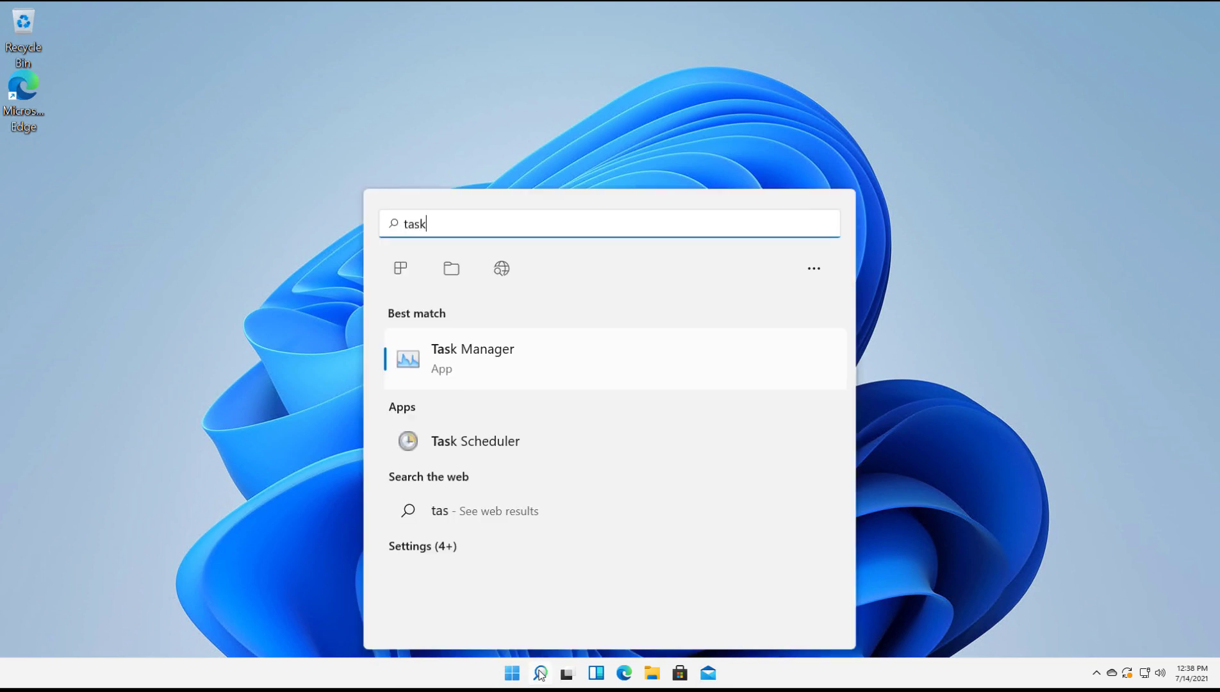
type(" manager")
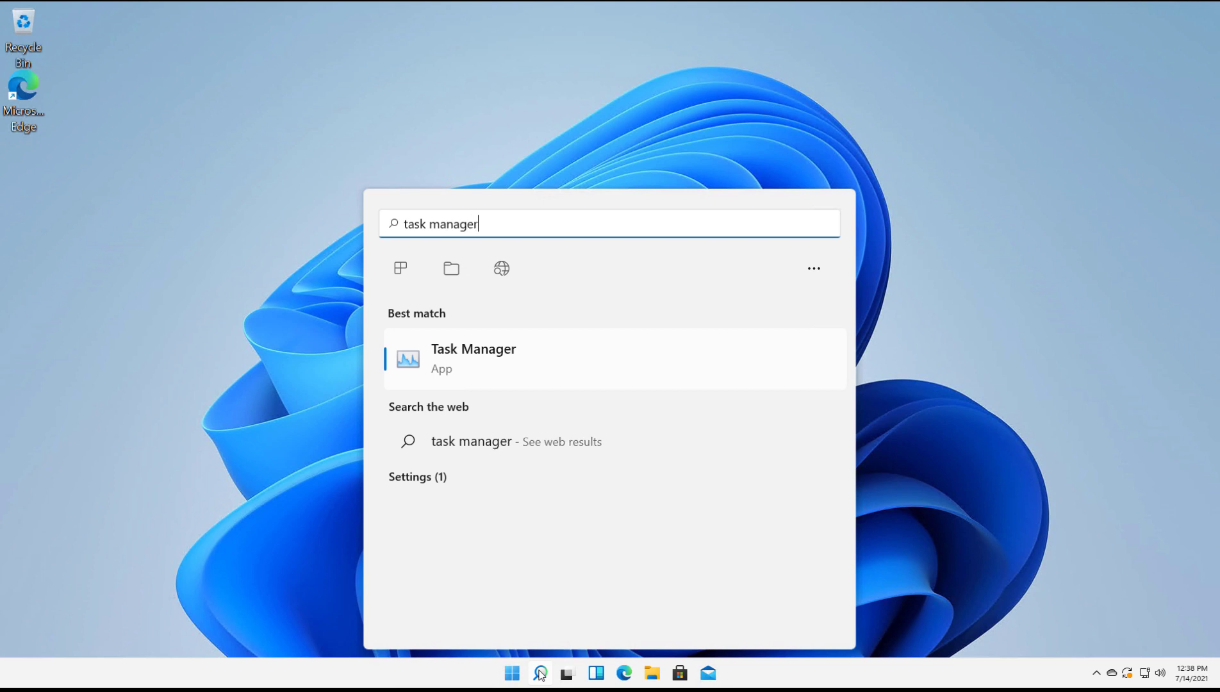
key("Return")
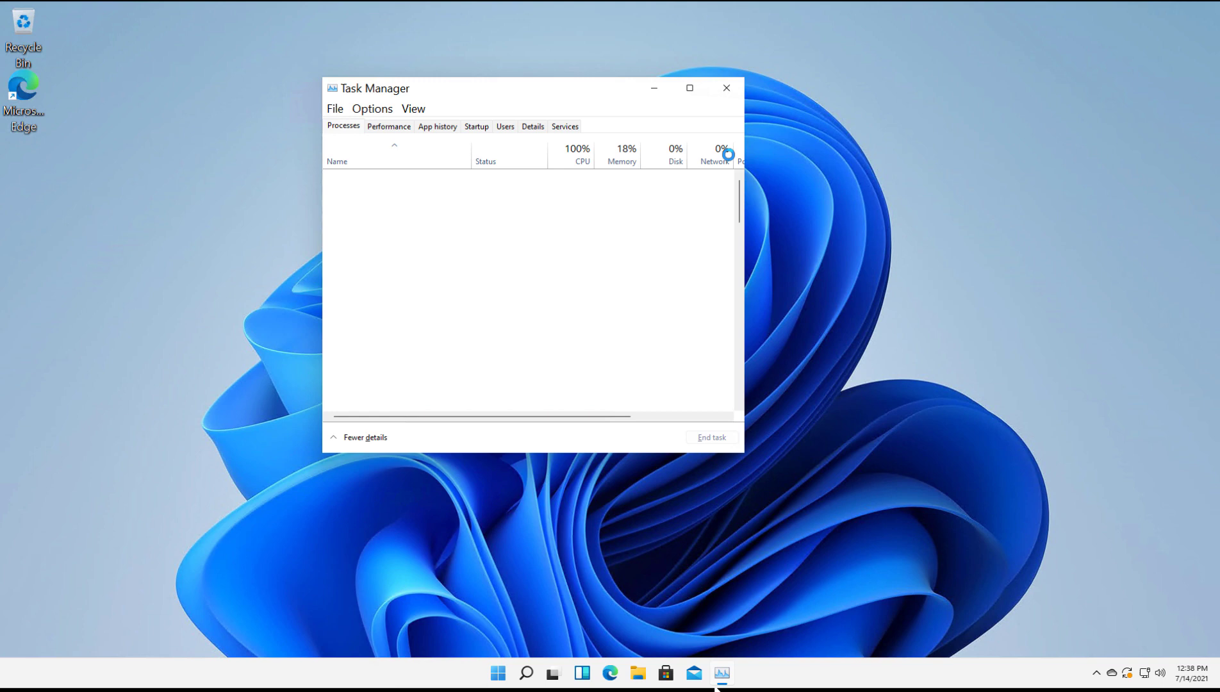
Step: Maximize Task Manager and sort the process list by memory use, highest first
left_click(689, 88)
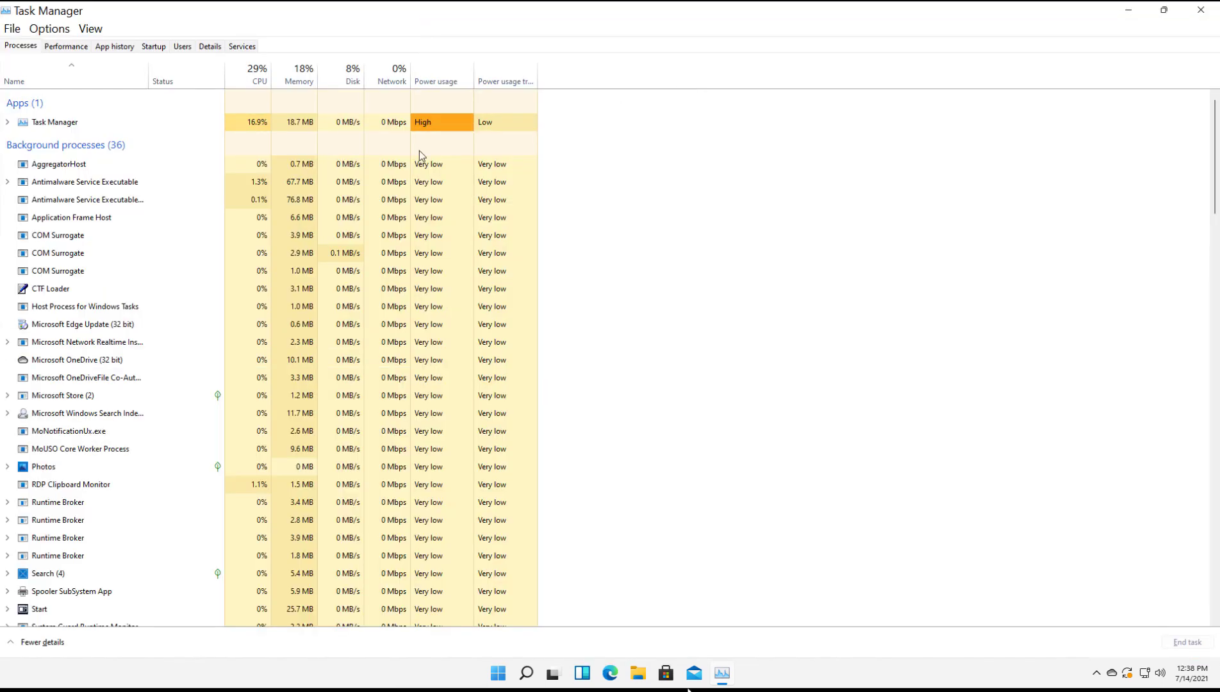
left_click(249, 80)
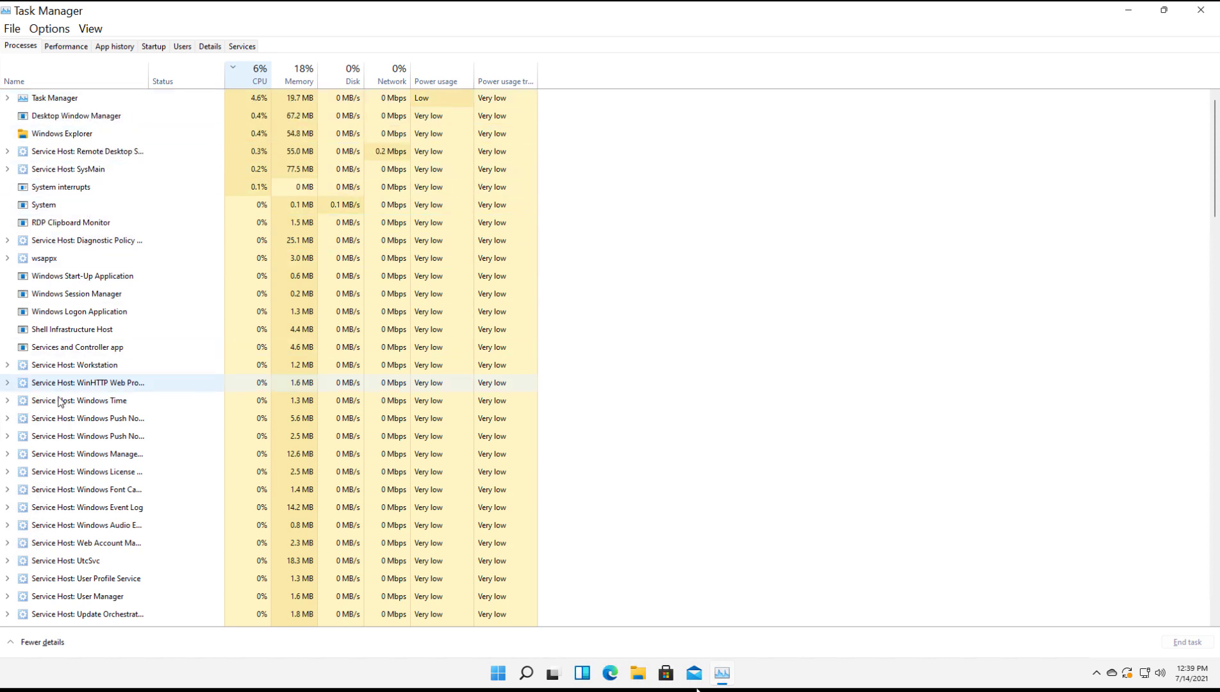
left_click(297, 81)
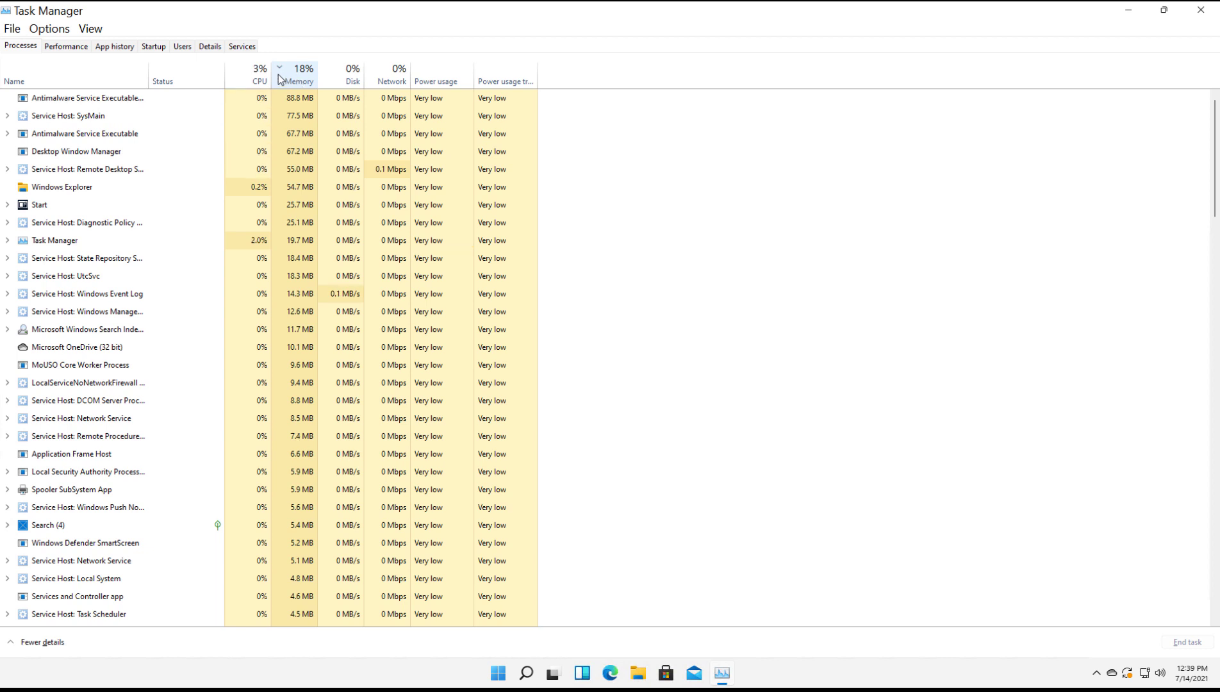
Step: Add the PID column from the column header menu and widen it slightly
right_click(204, 78)
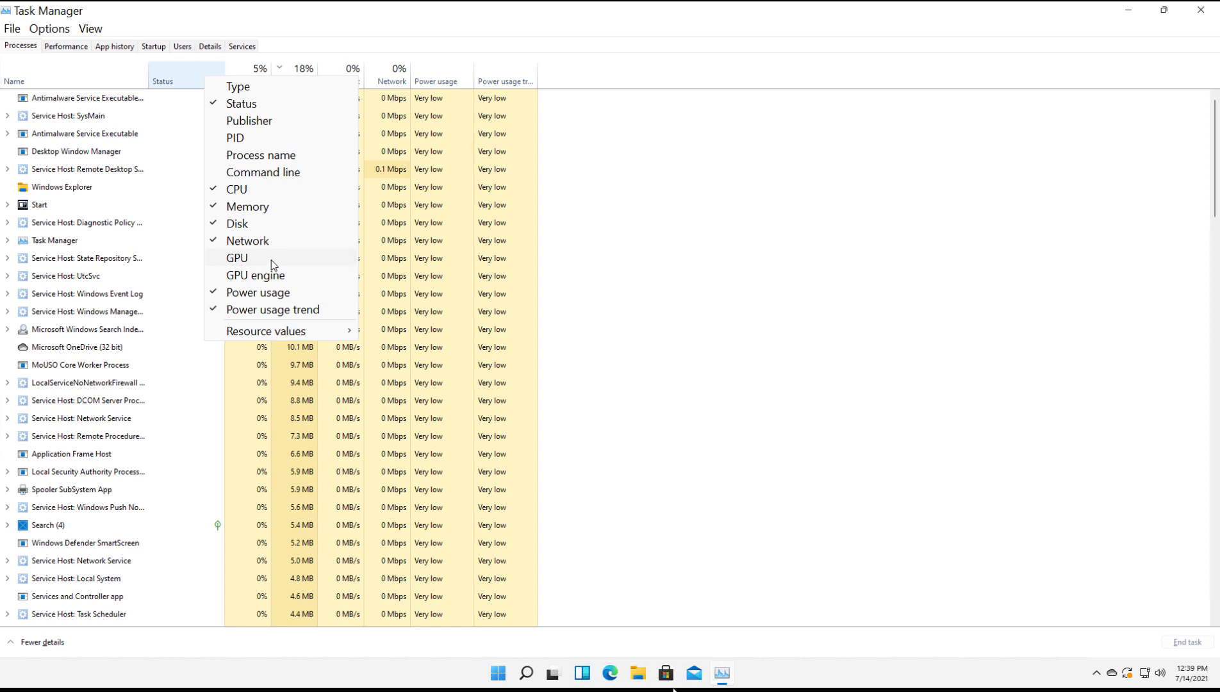
left_click(237, 139)
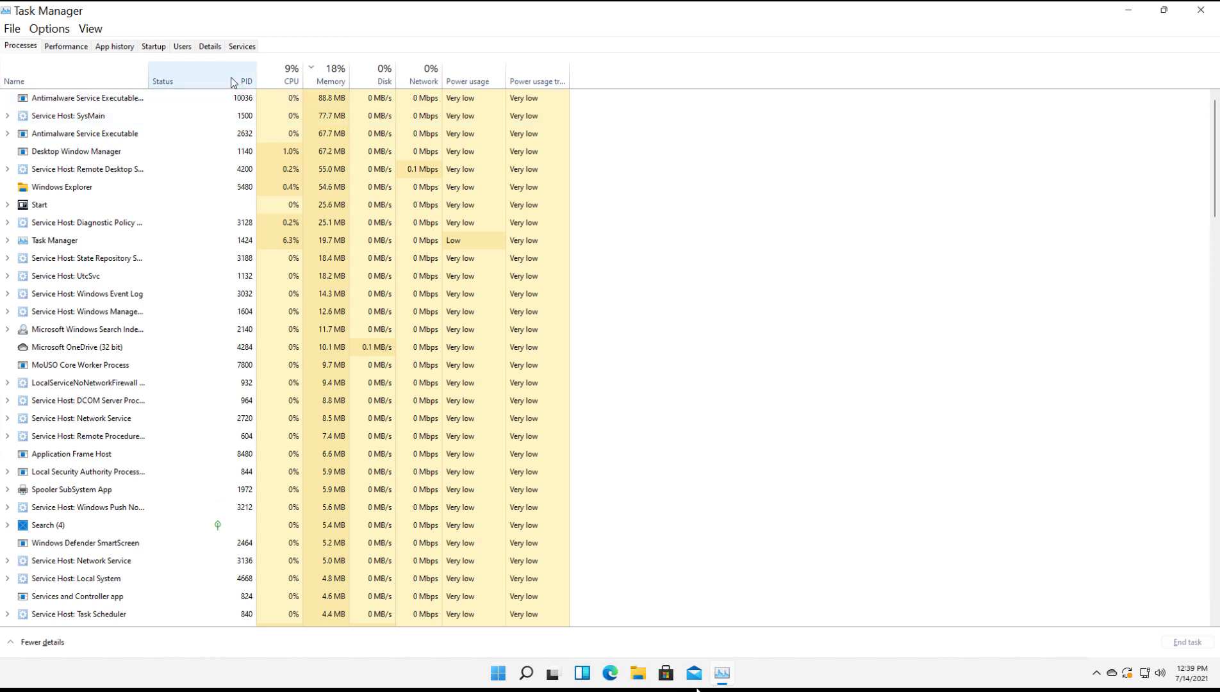
left_click_drag(263, 81, 282, 81)
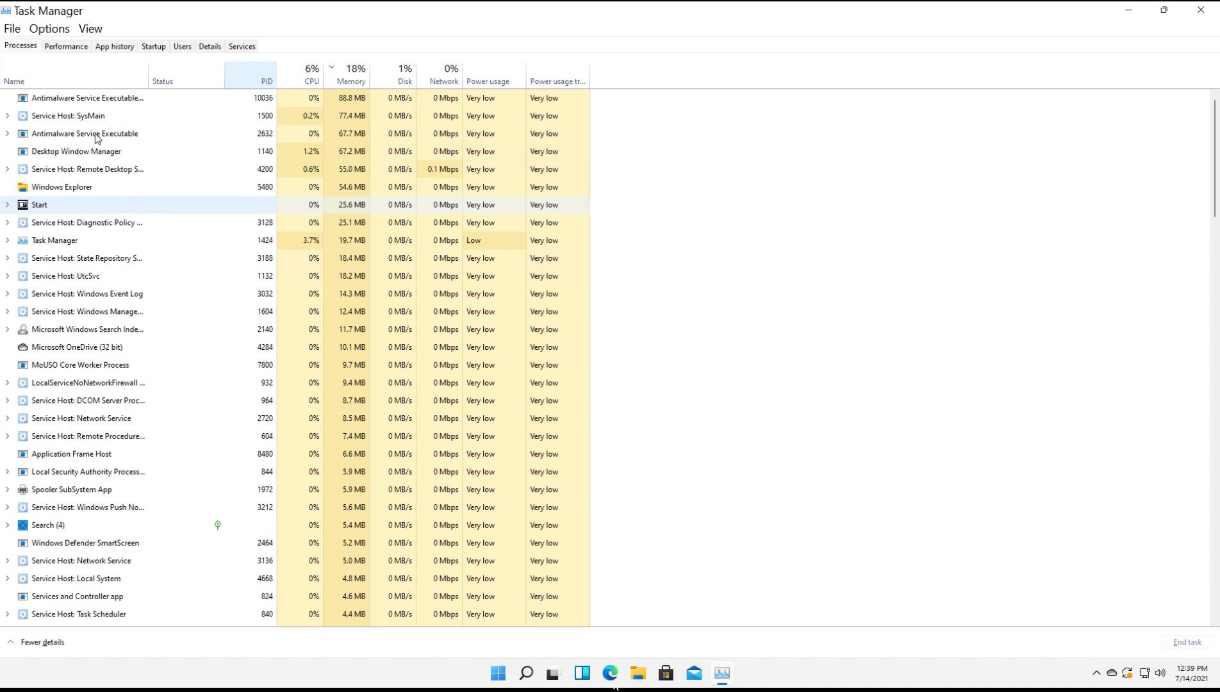
Step: On the Performance tab, view the Ethernet and Disk 0 (C:) graphs, ending on Memory
left_click(66, 46)
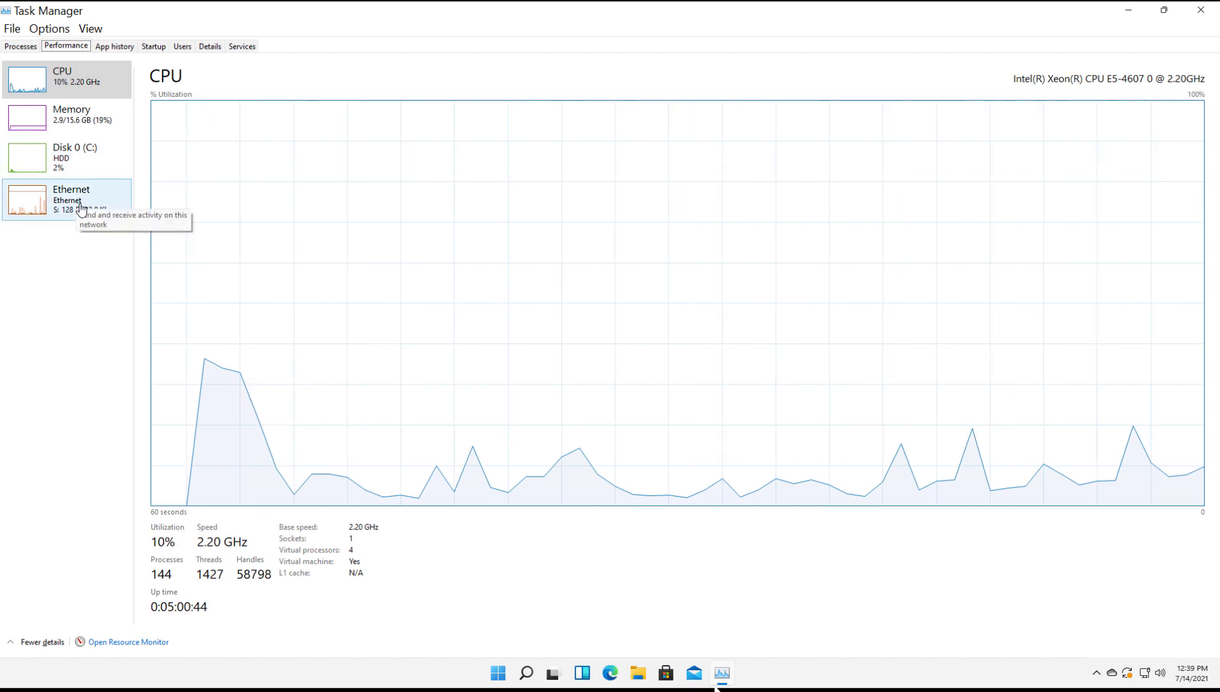
key("Tab")
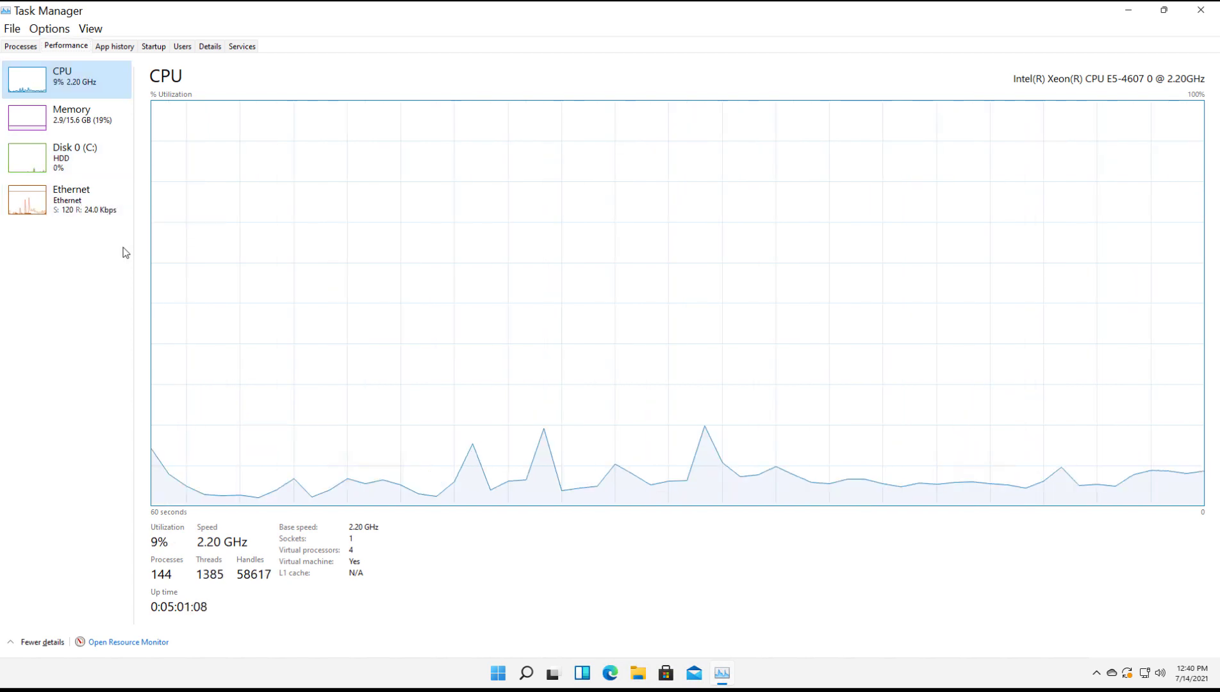
left_click(93, 212)
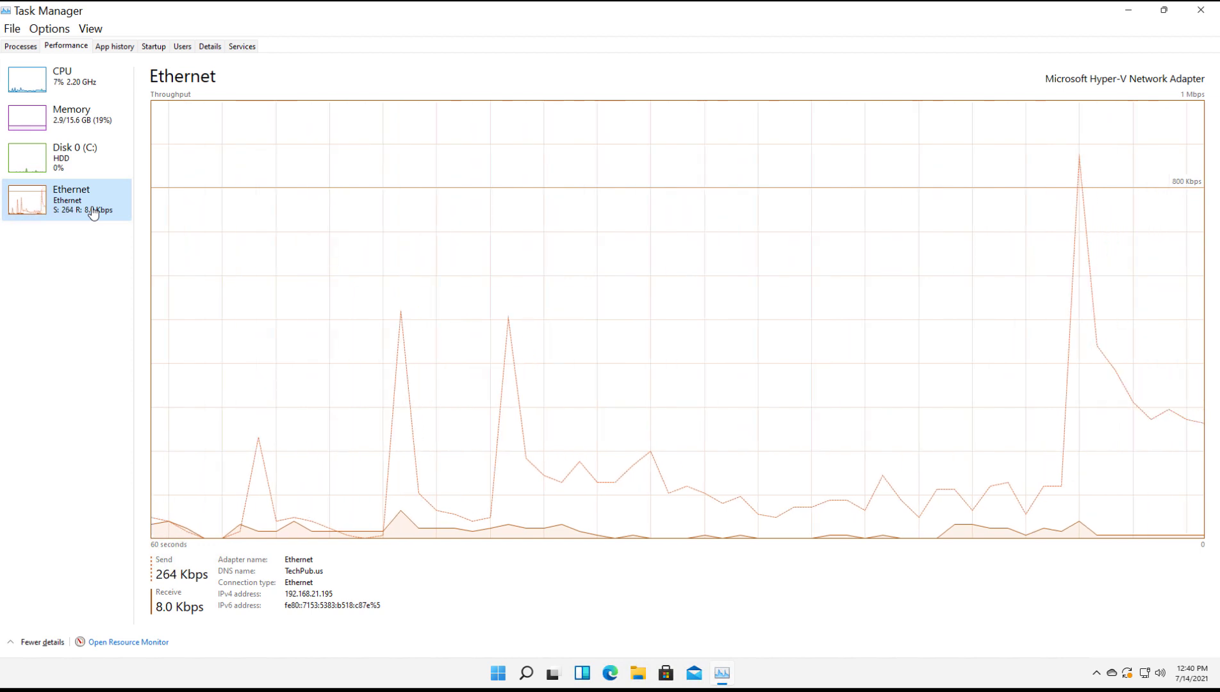
left_click(74, 154)
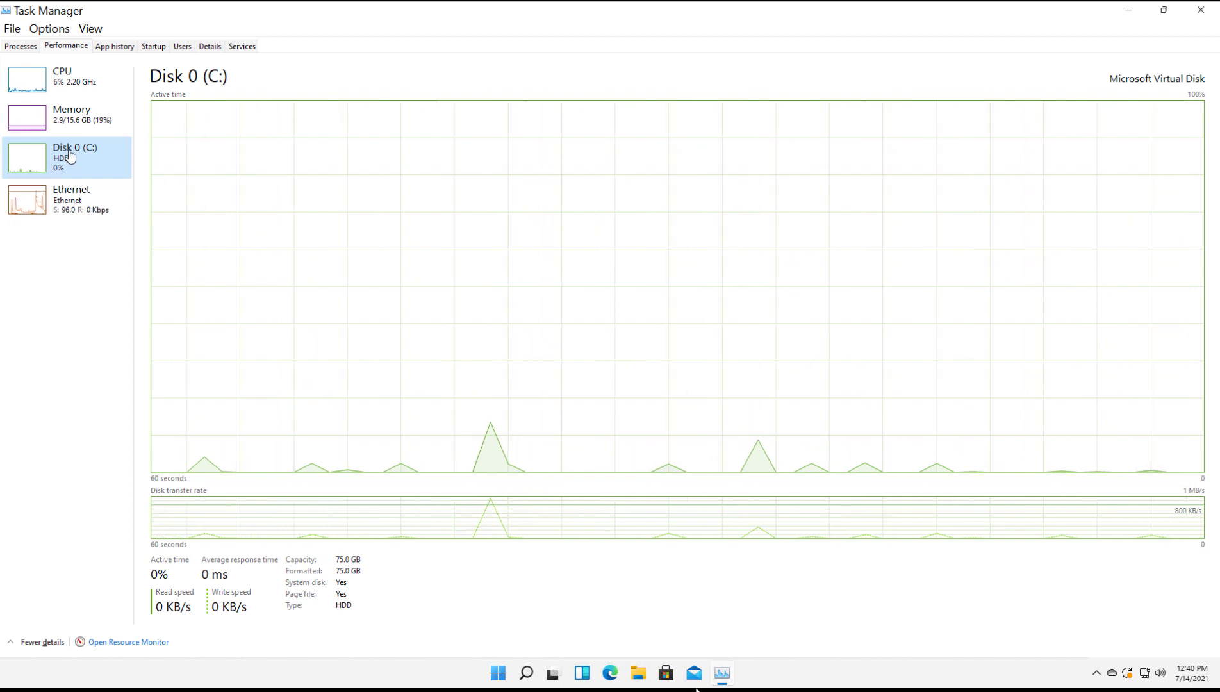
left_click(73, 117)
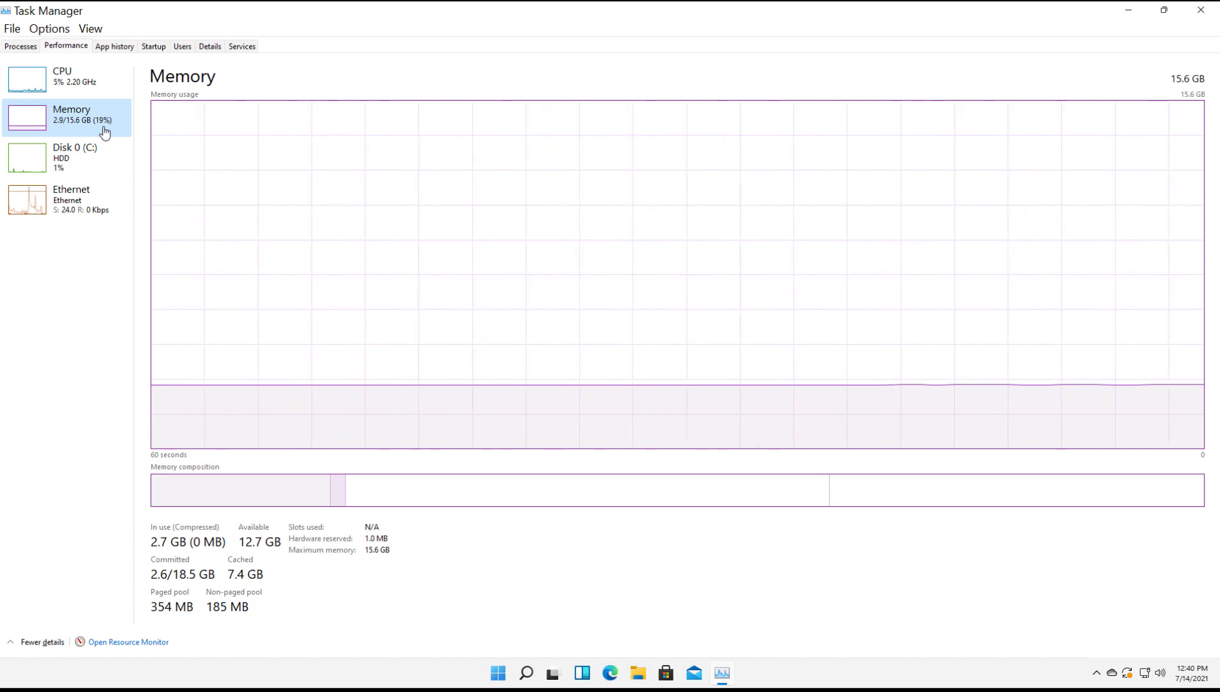
Step: Switch the Performance view back to the CPU utilization graph
left_click(79, 90)
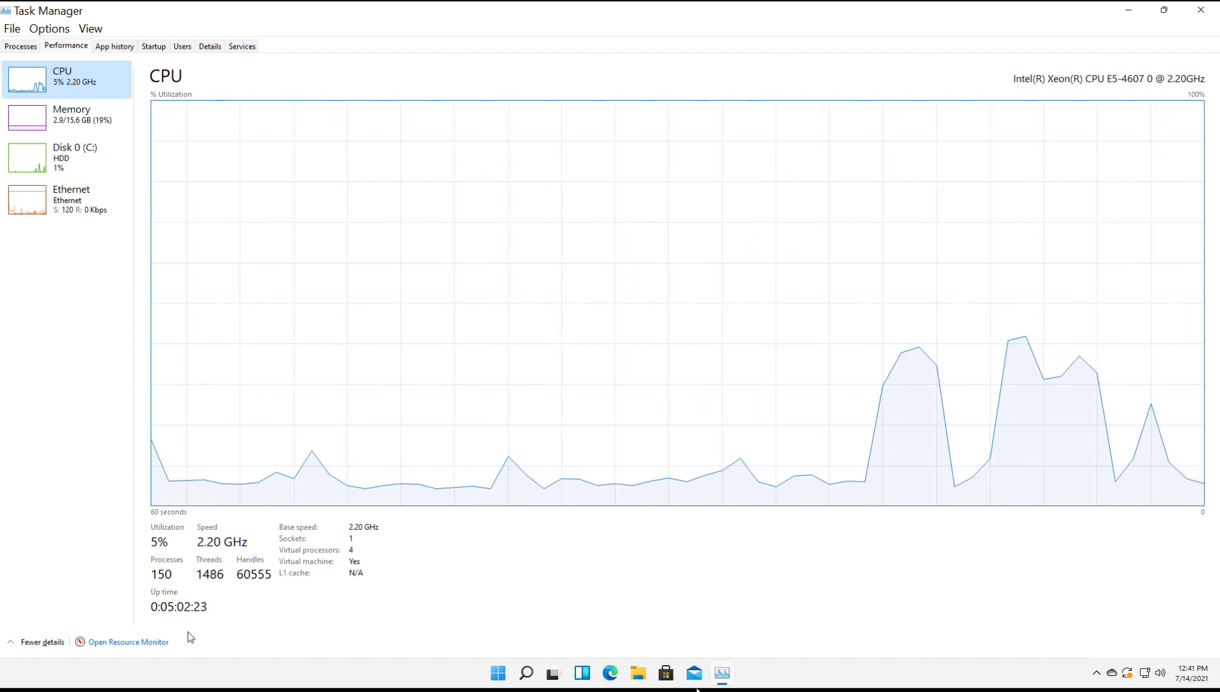
Step: Open Resource Monitor full-screen and filter on Microsoft.Photos.exe, backgroundTaskHost.exe and WinStore.App.exe
left_click(128, 643)
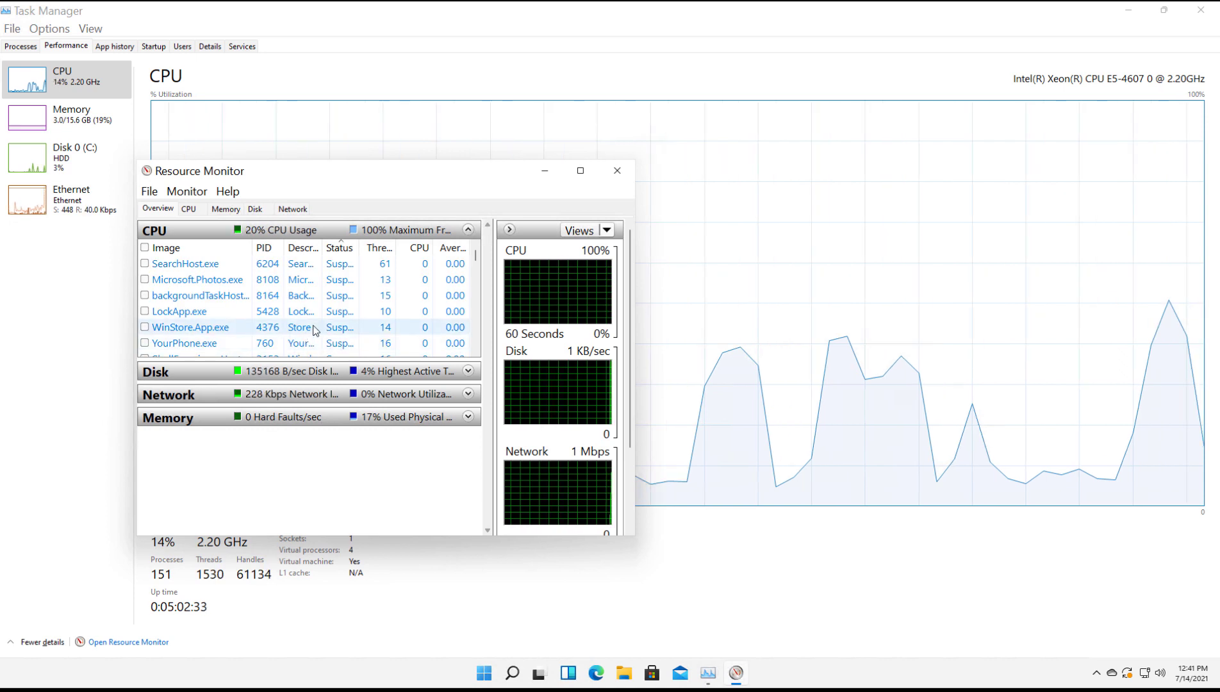
left_click(580, 171)
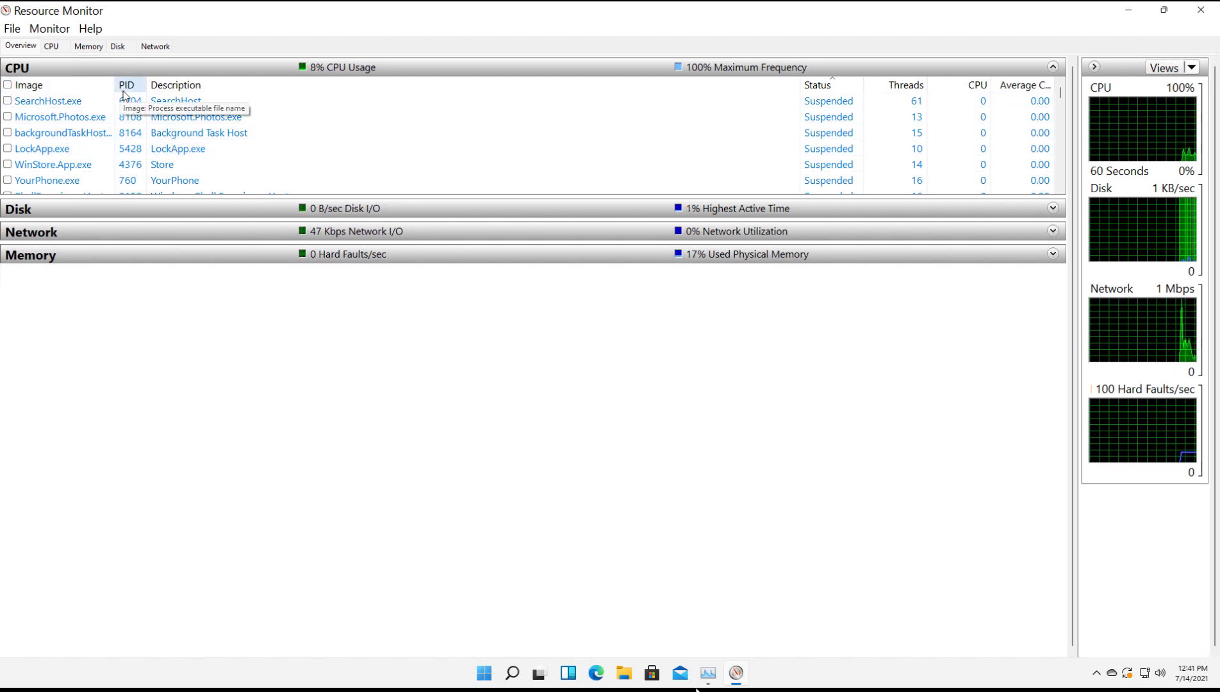
left_click(7, 116)
left_click(7, 132)
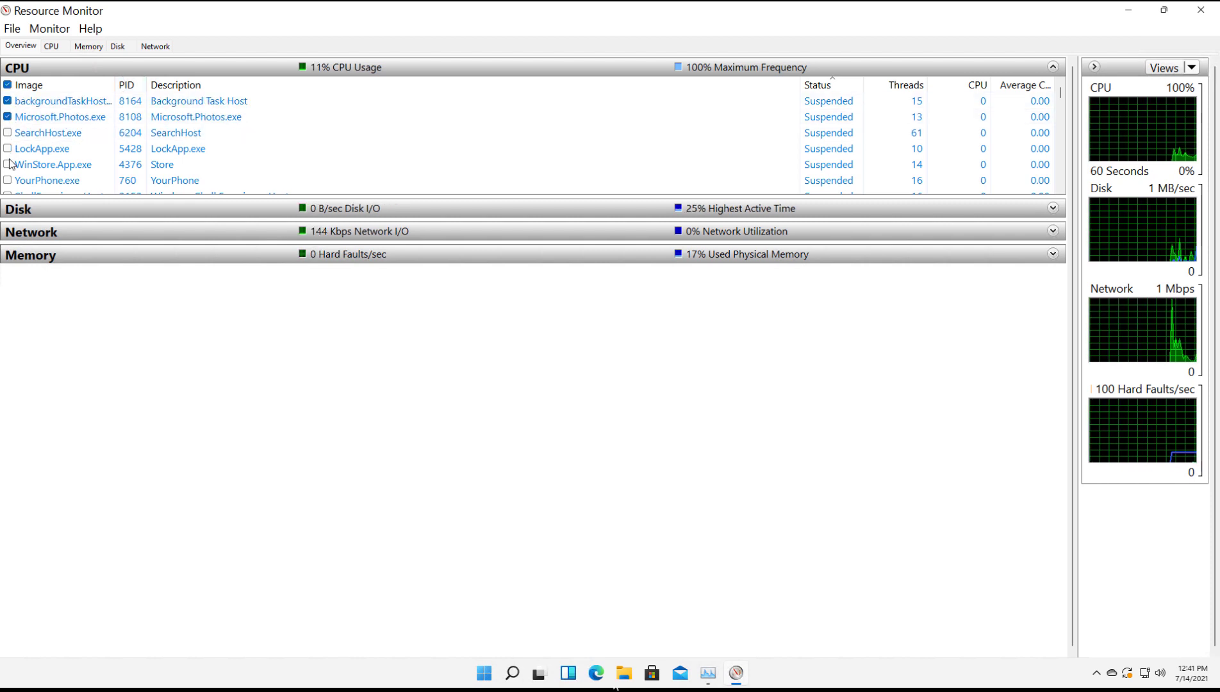
left_click(8, 164)
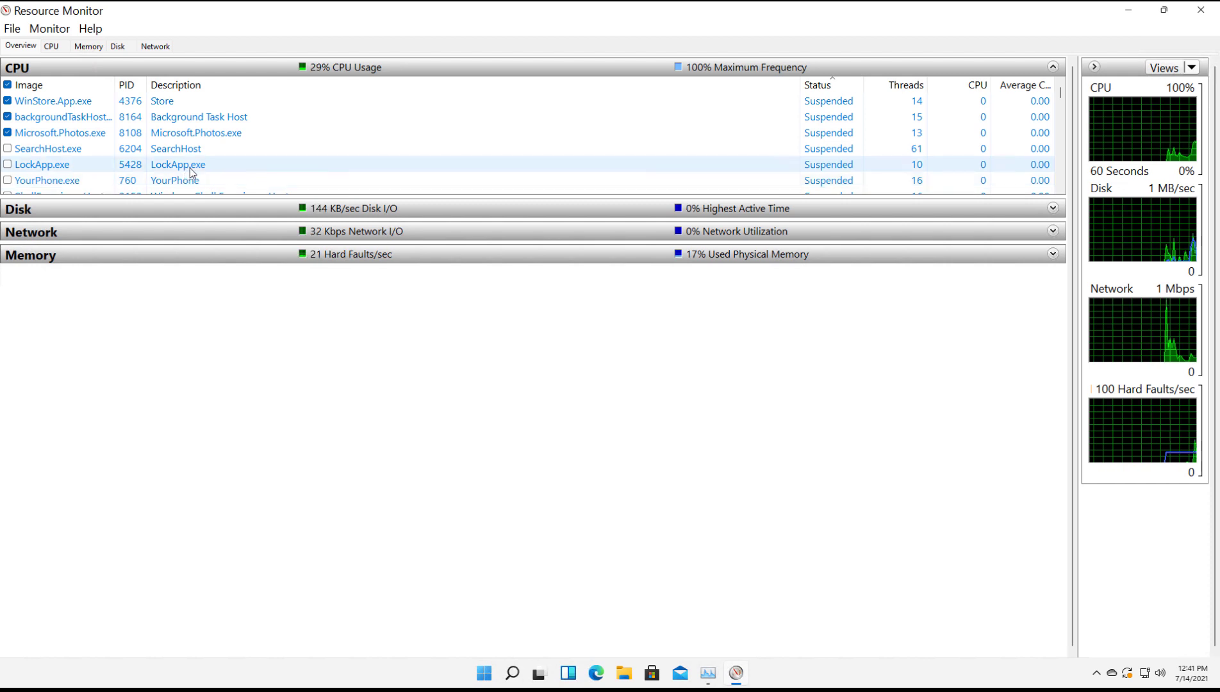
Step: Expand the Disk and Memory sections for the filtered processes
left_click(194, 211)
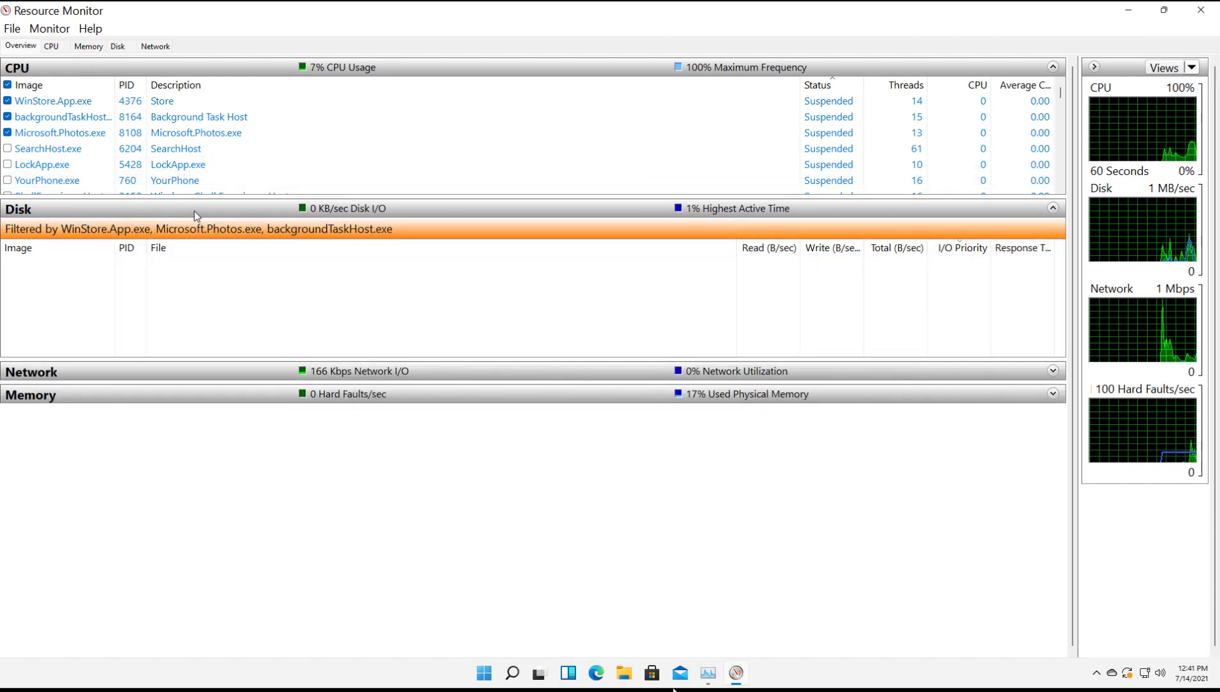
left_click(142, 377)
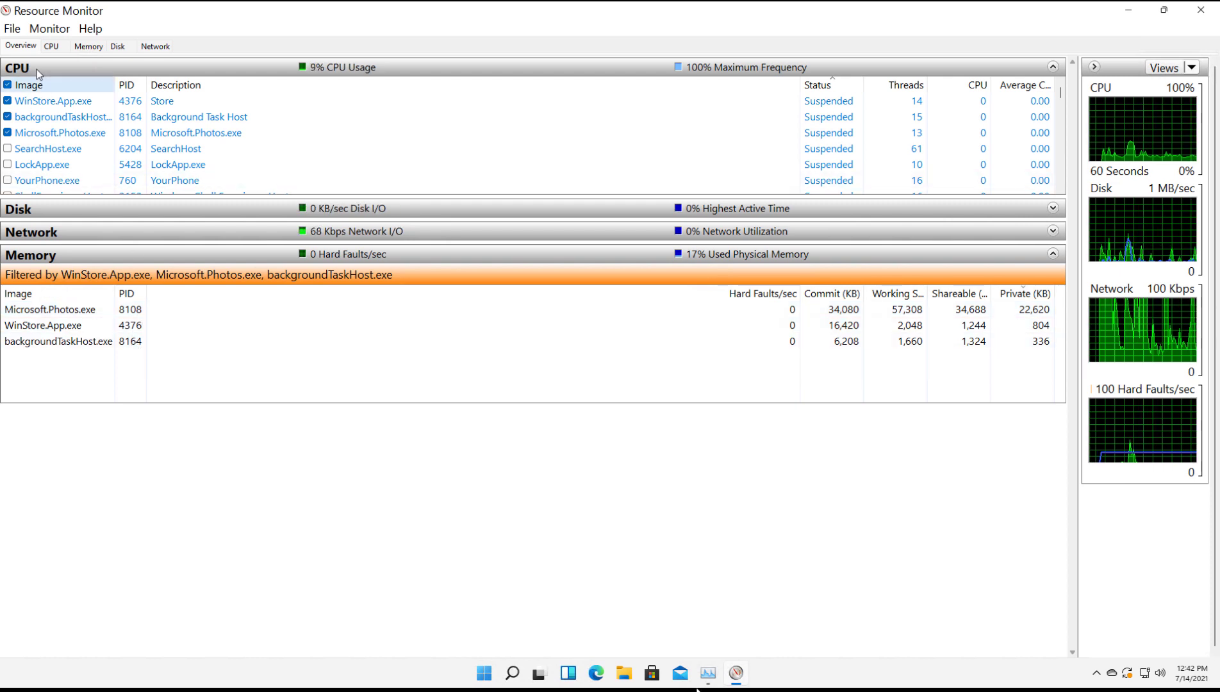
left_click(20, 47)
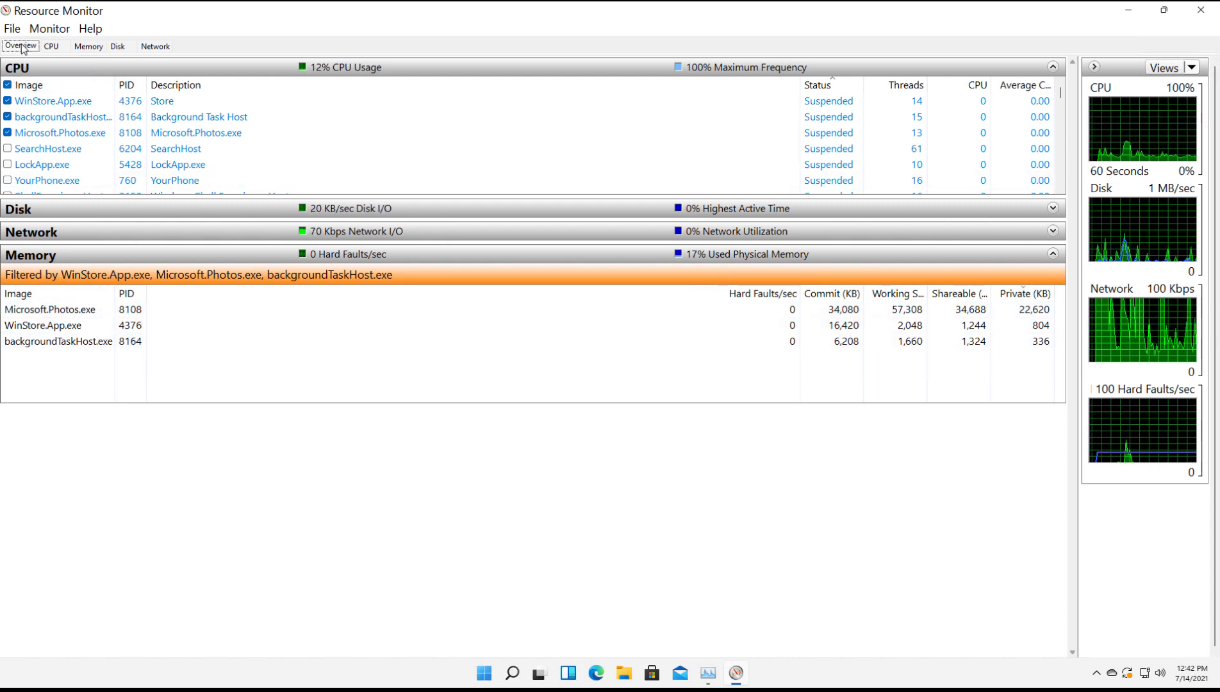
Step: Close Resource Monitor, scroll through the App history list, and move to the Startup tab
left_click(1201, 9)
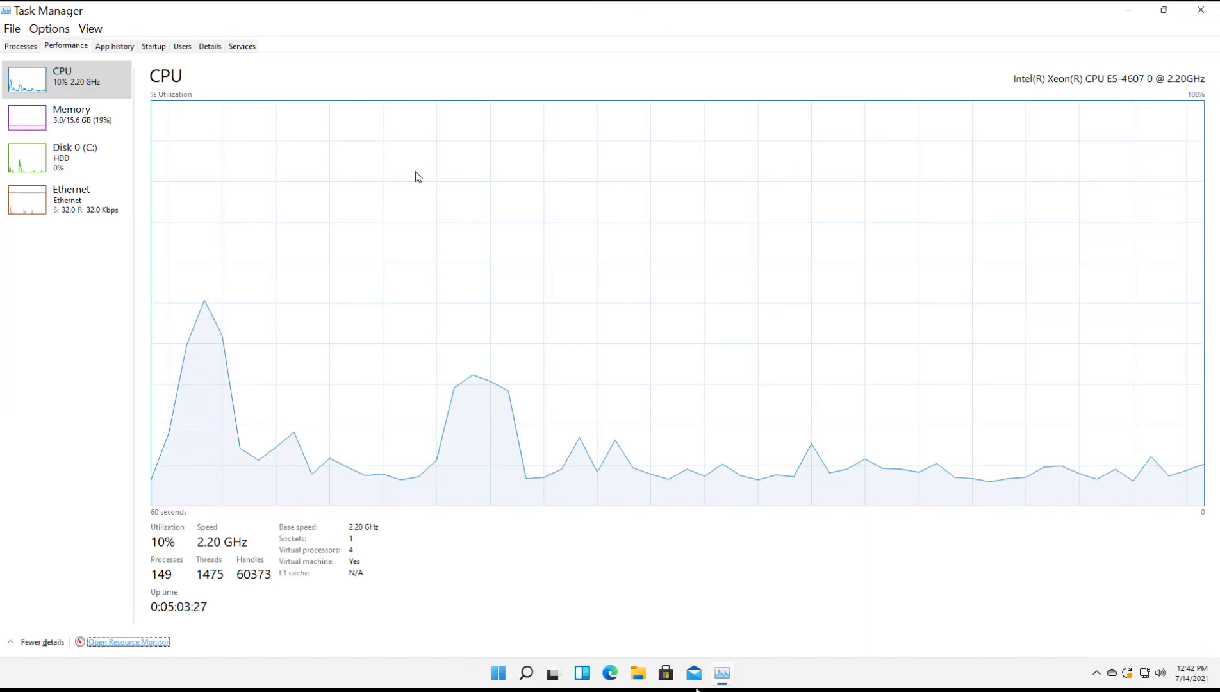
left_click(24, 51)
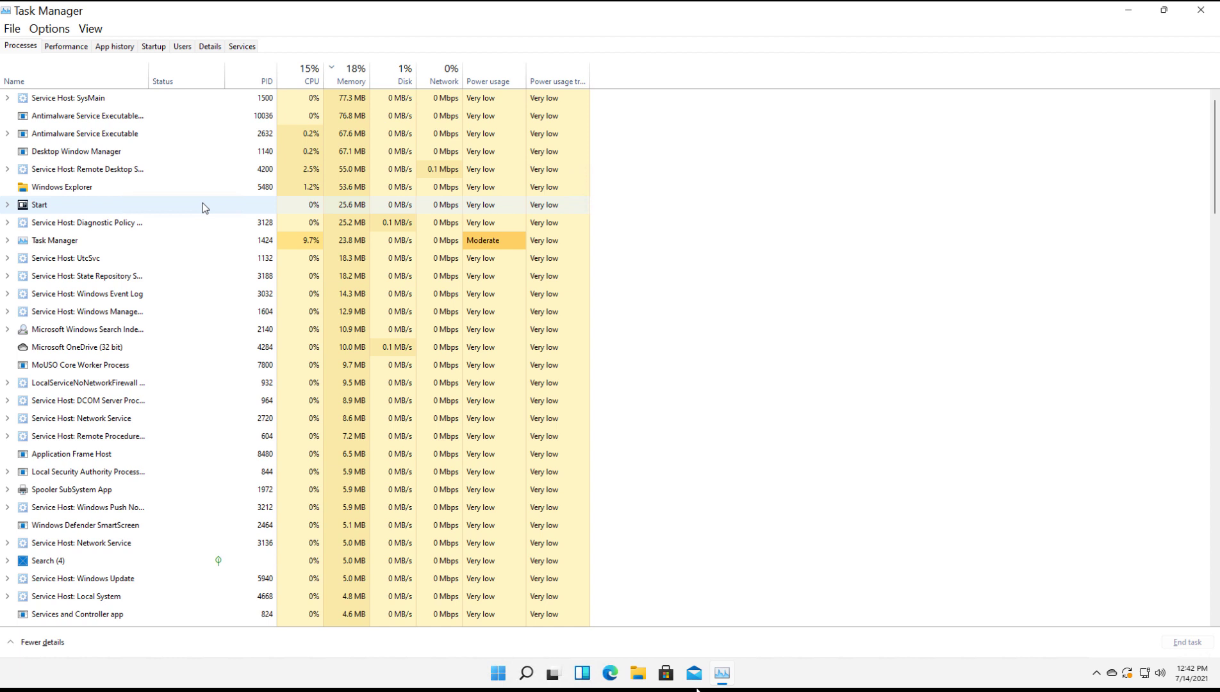
left_click(116, 48)
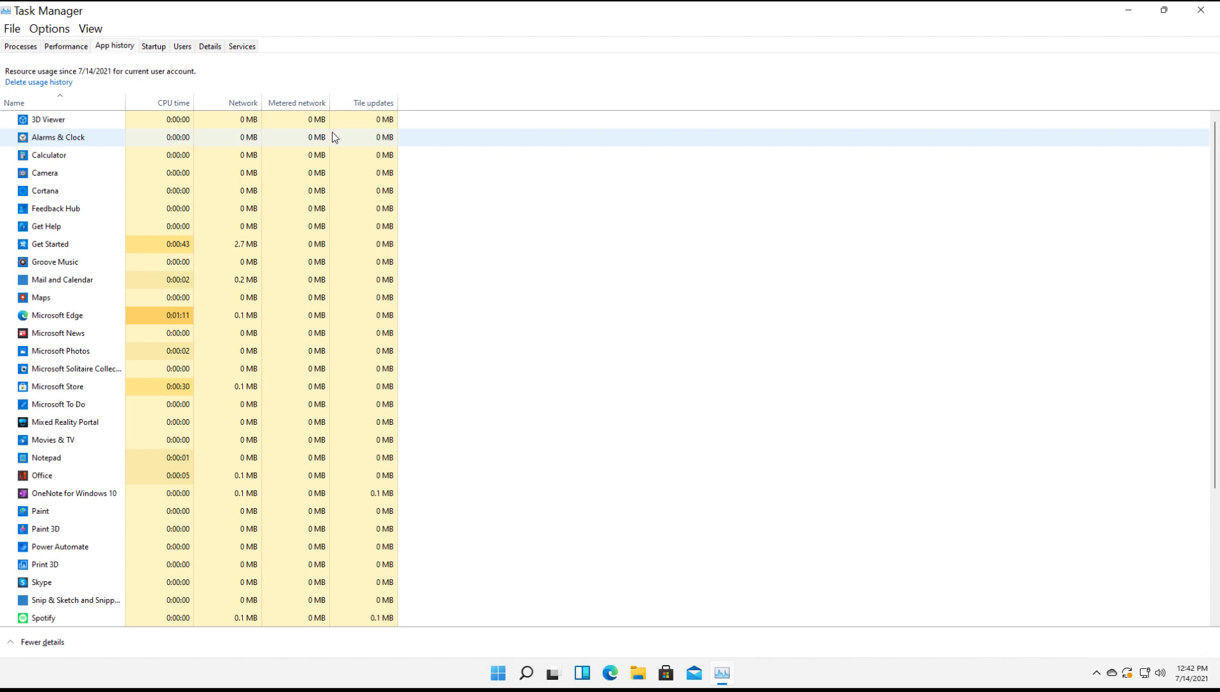
scroll(114, 289, "down", 2)
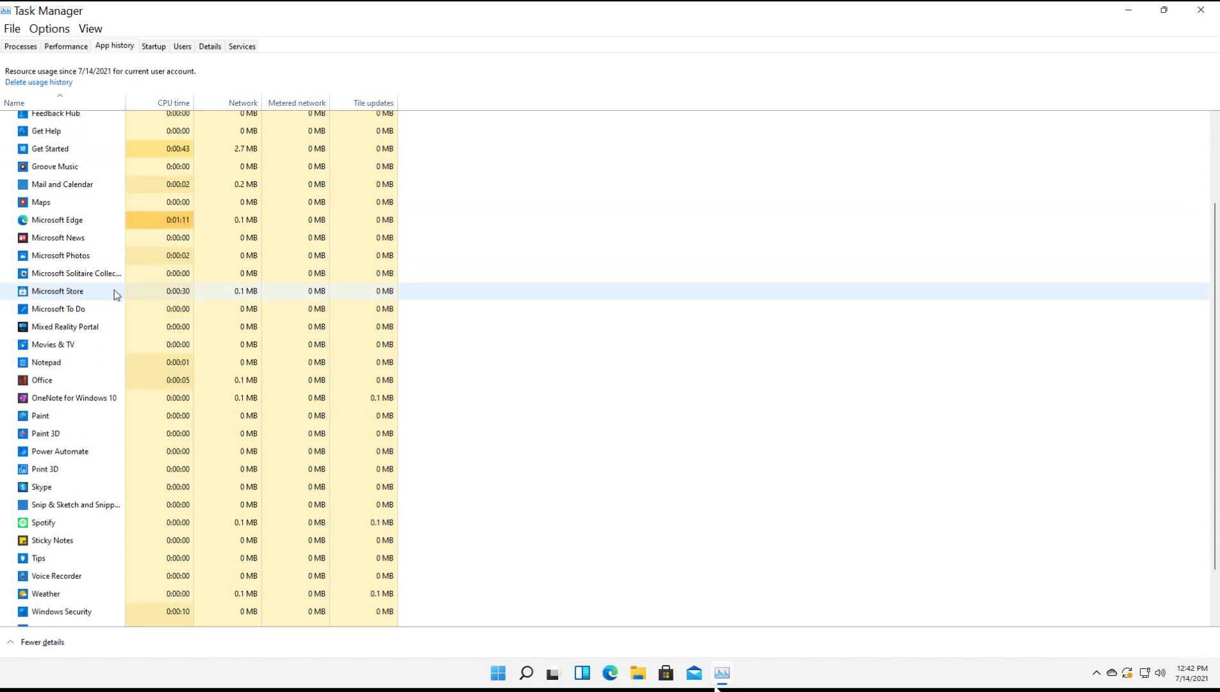
scroll(114, 290, "down", 2)
scroll(114, 289, "up", 4)
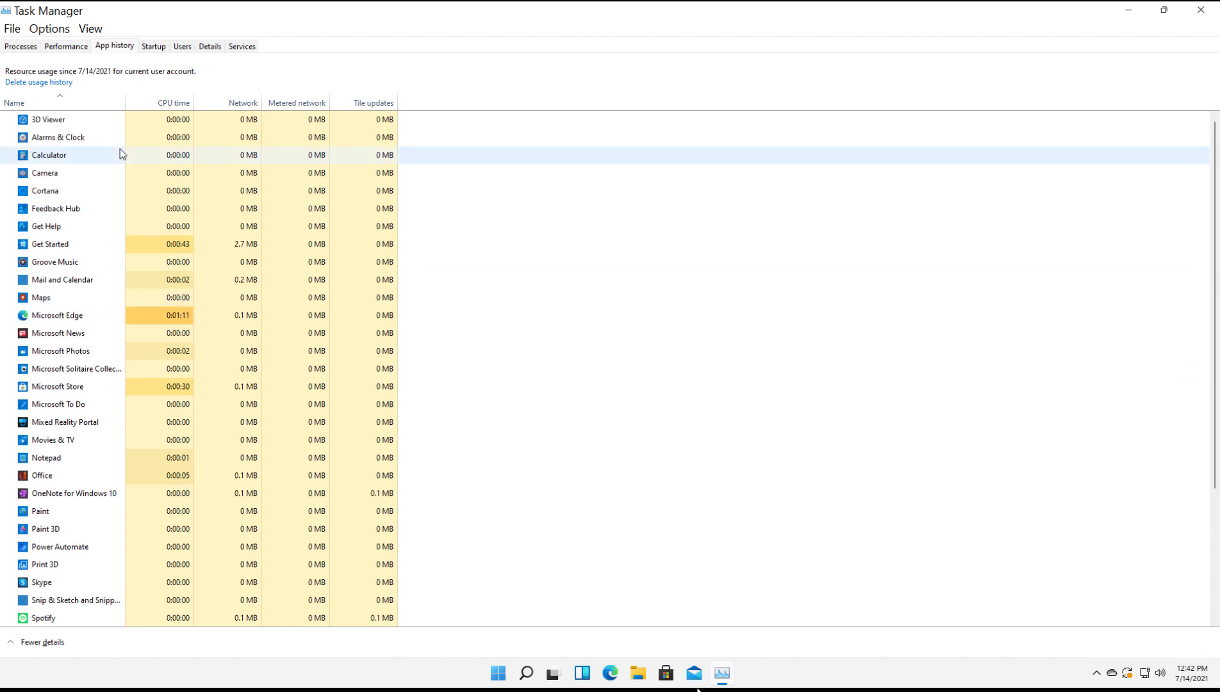
left_click(154, 50)
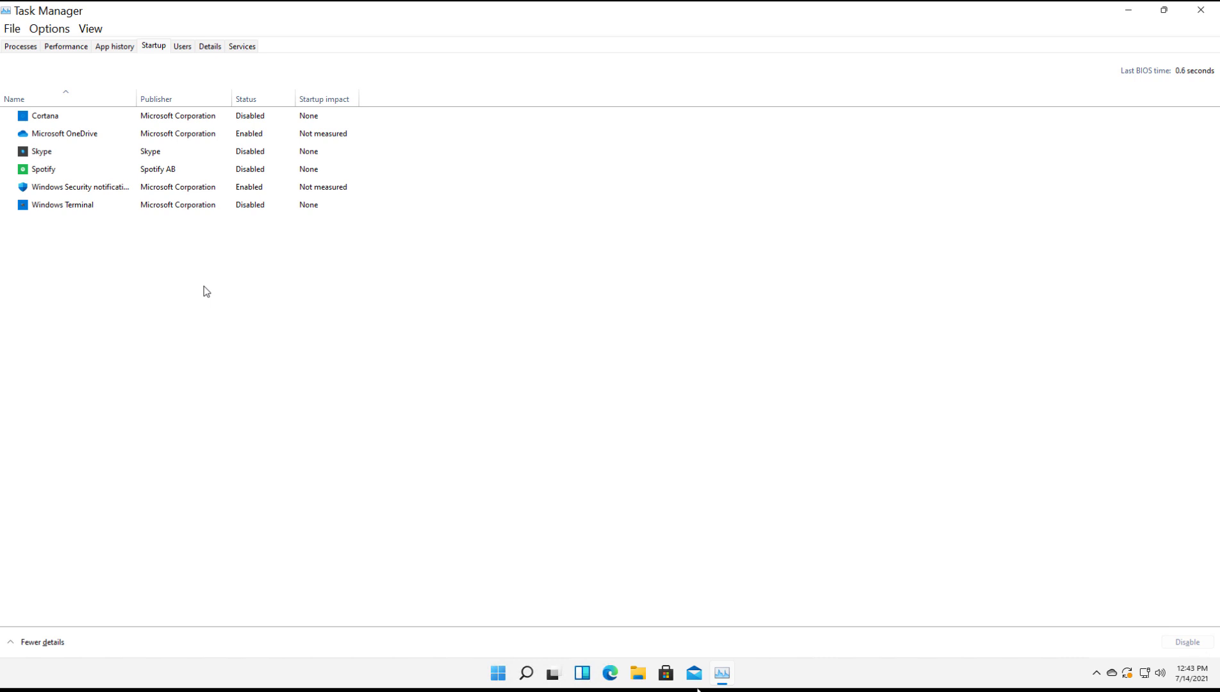
Step: Enable Cortana at startup from its context menu
left_click(140, 122)
right_click(280, 117)
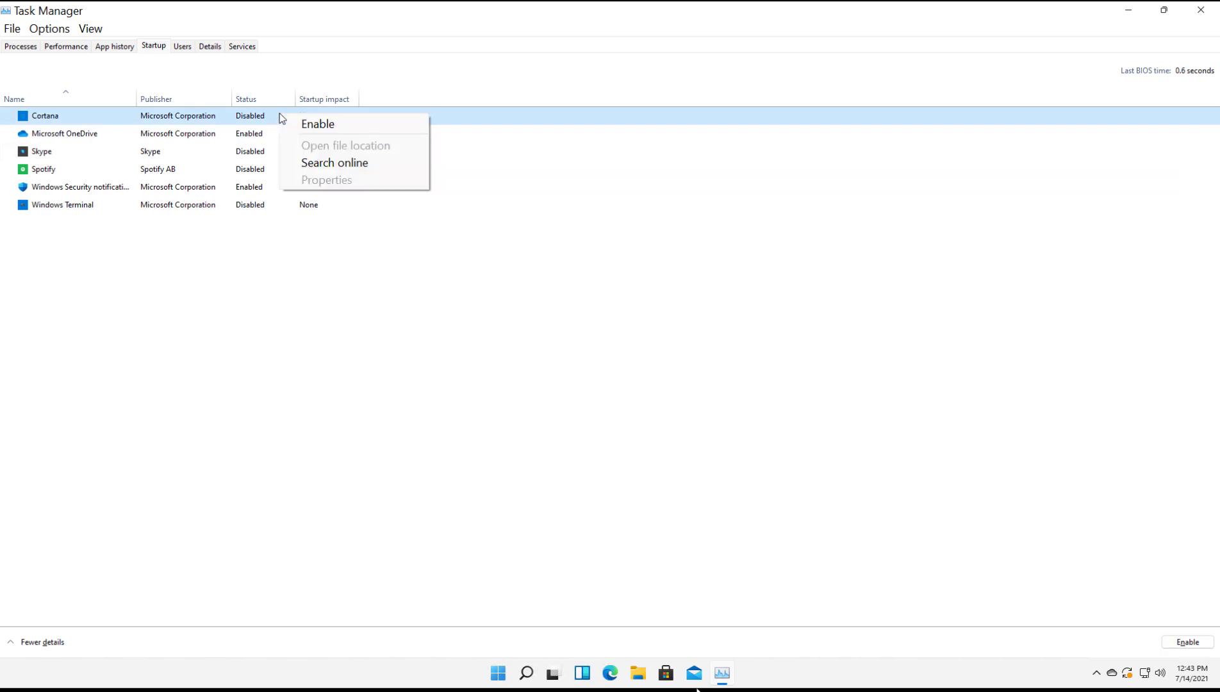
left_click(301, 125)
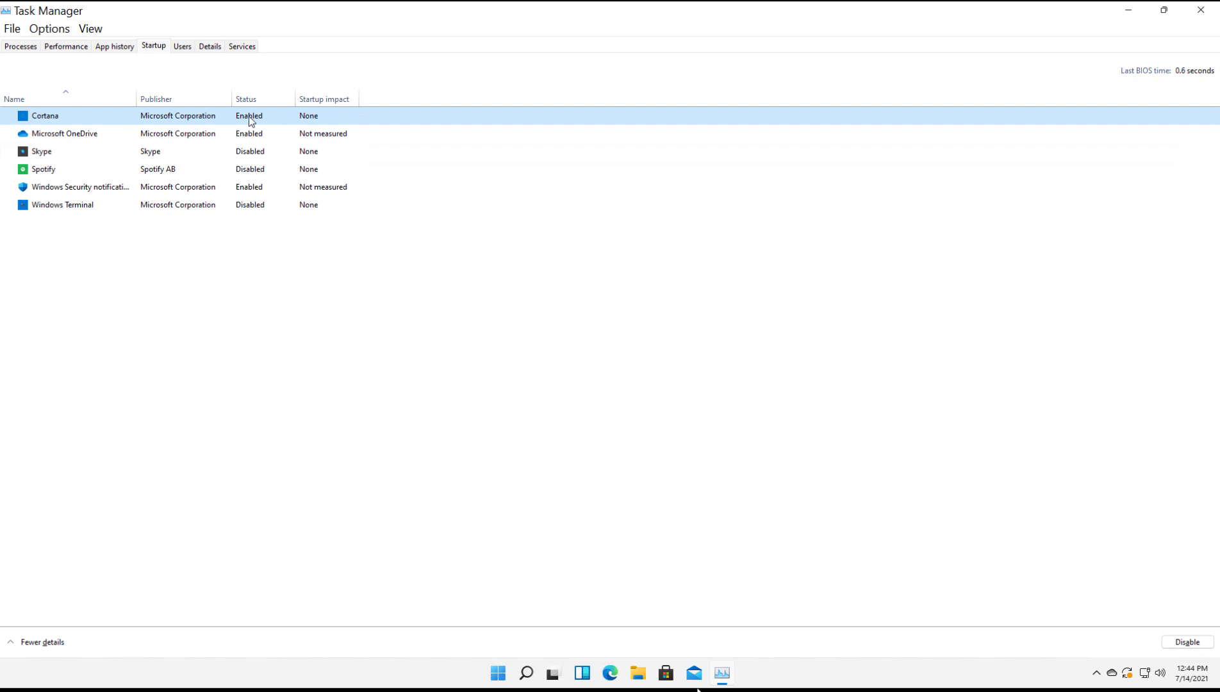
Step: Disable Cortana, Microsoft OneDrive and Windows Security at startup, leave Spotify unchanged, then view Users
right_click(96, 113)
left_click(110, 124)
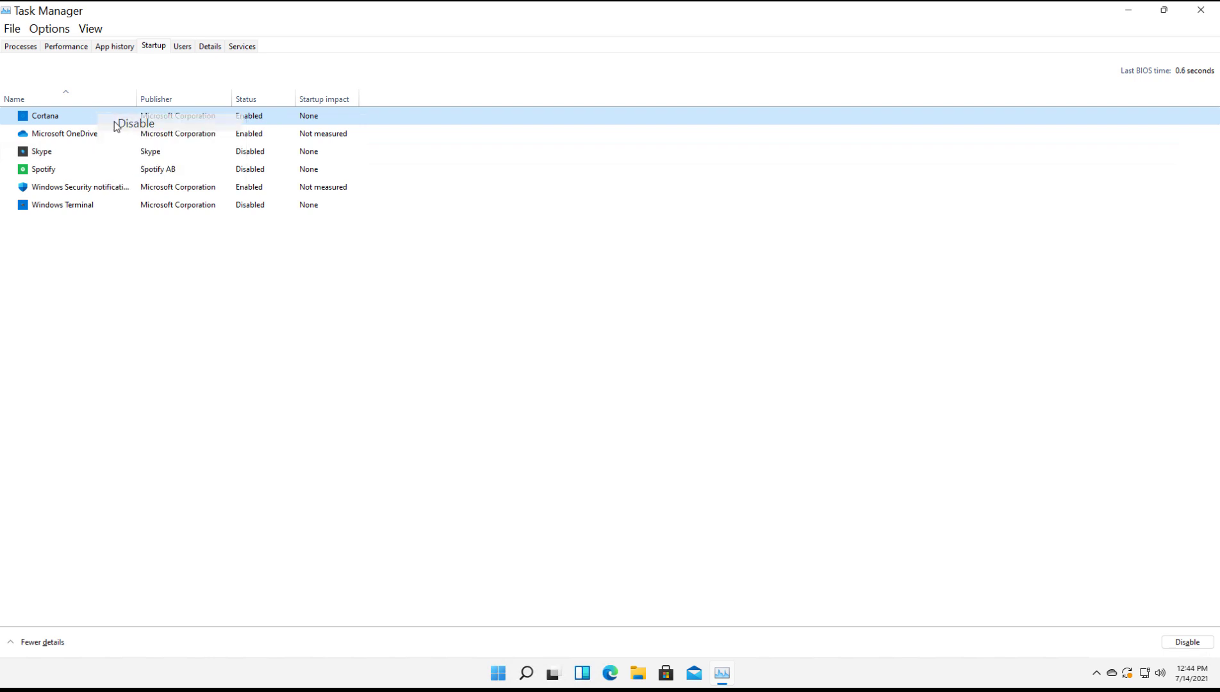
right_click(100, 135)
left_click(123, 147)
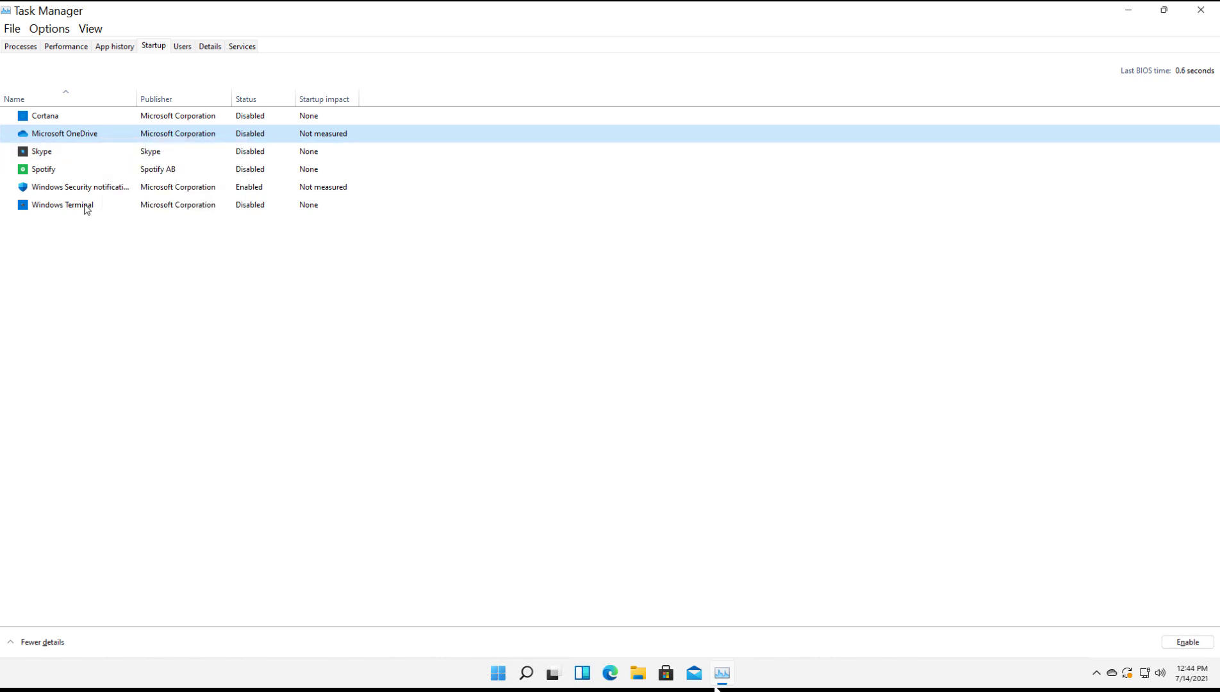
right_click(97, 173)
left_click(123, 210)
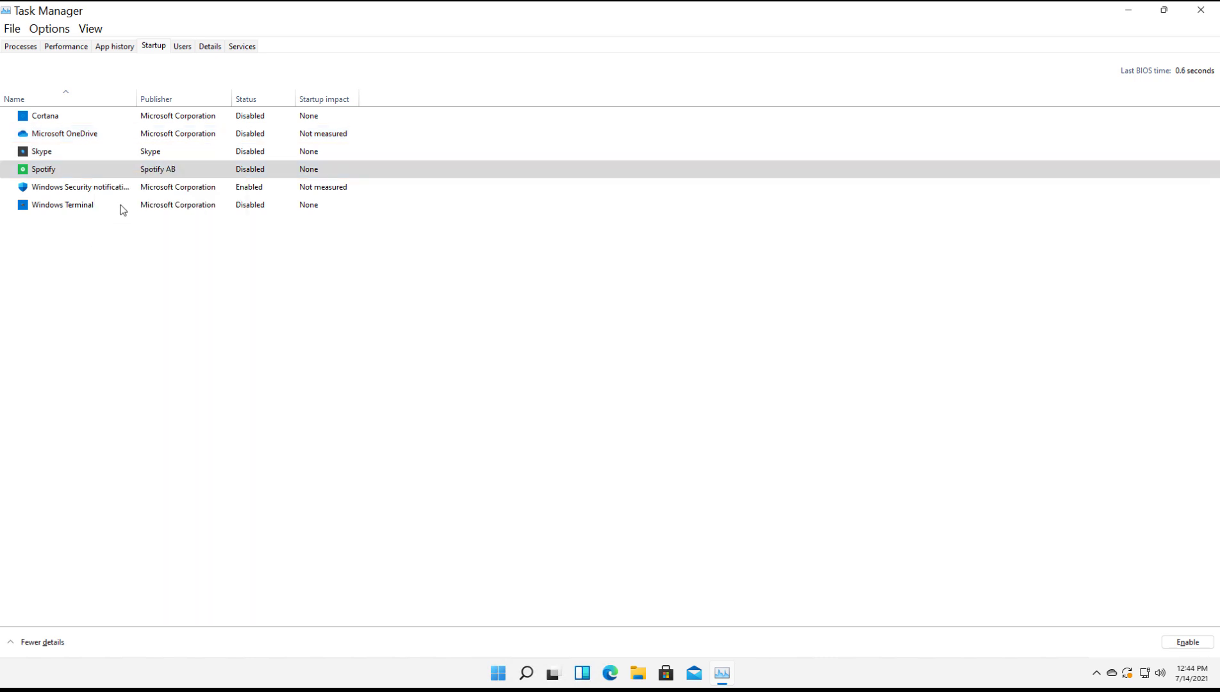
right_click(120, 188)
left_click(143, 193)
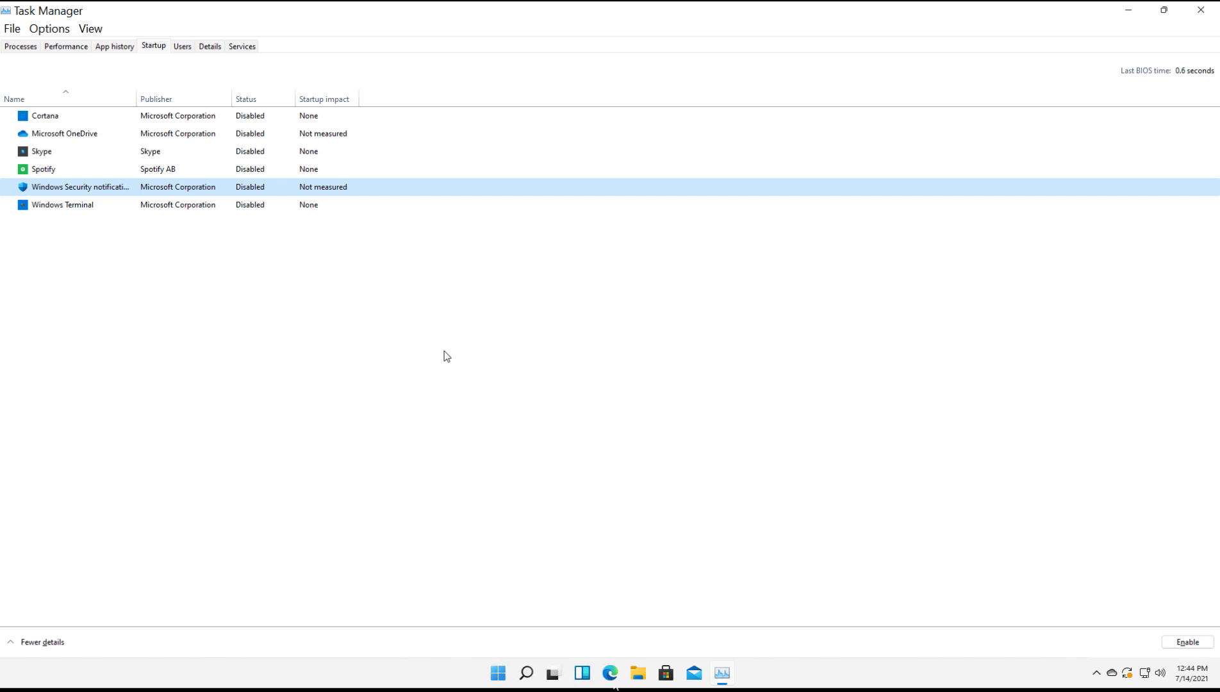
left_click(183, 46)
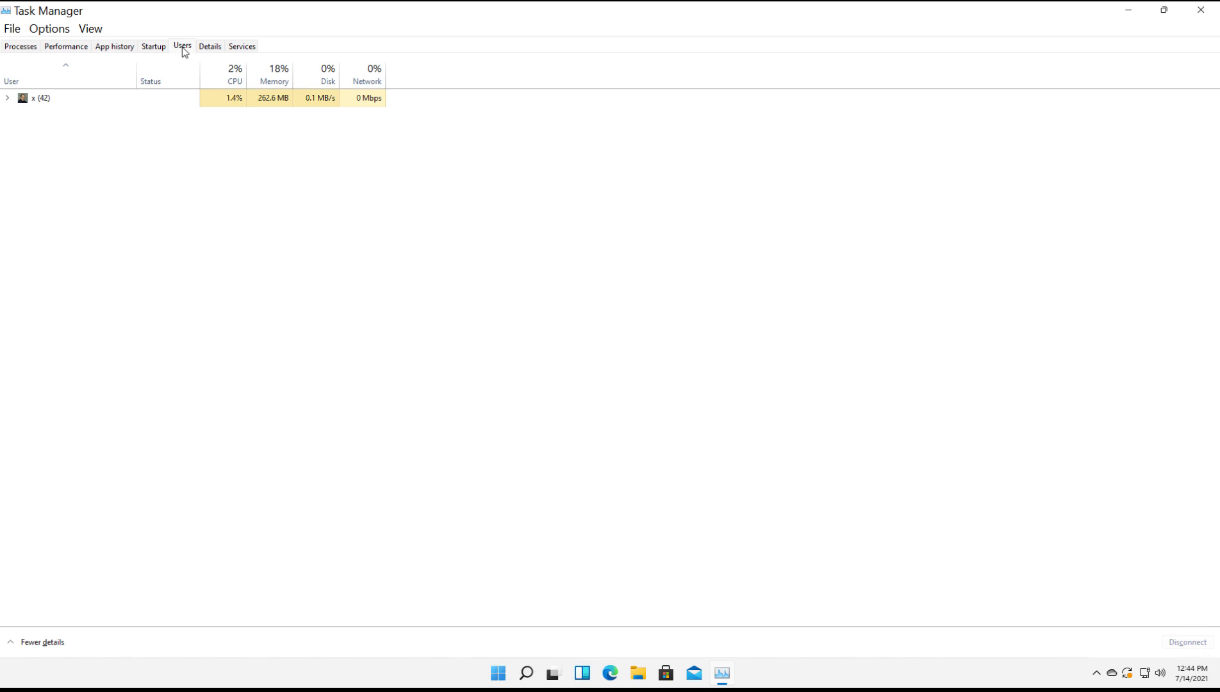
Step: Expand and collapse the user's process group, then switch to the Details tab
left_click(8, 100)
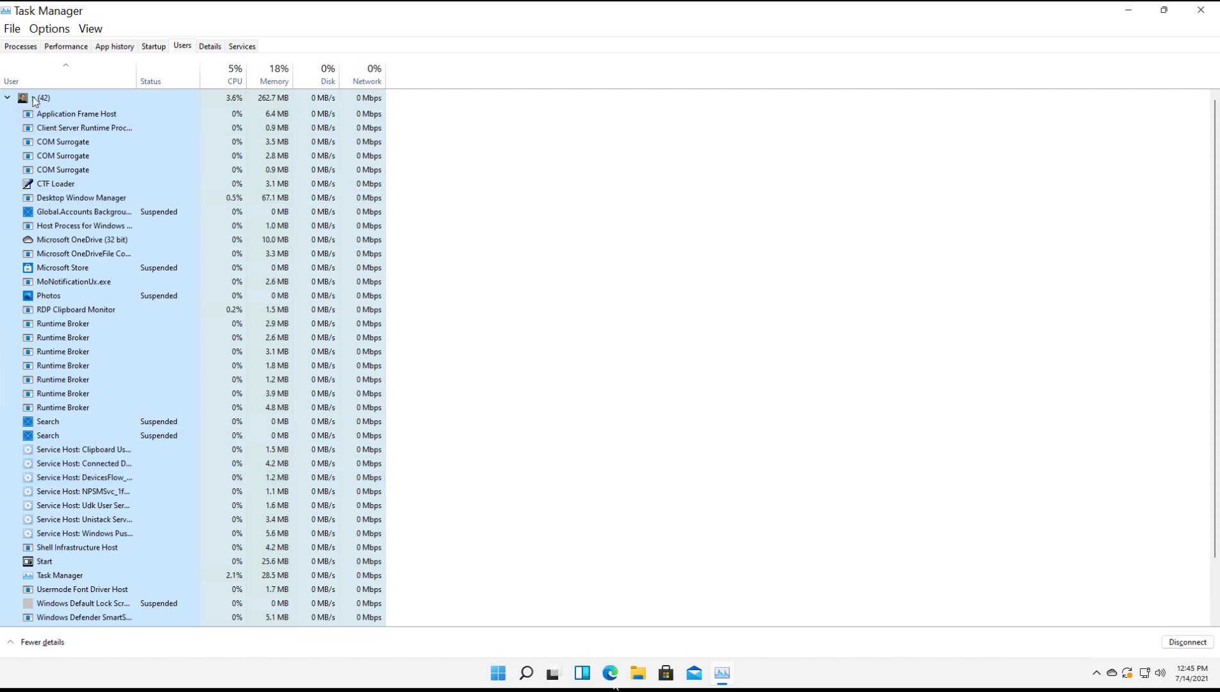
left_click(7, 97)
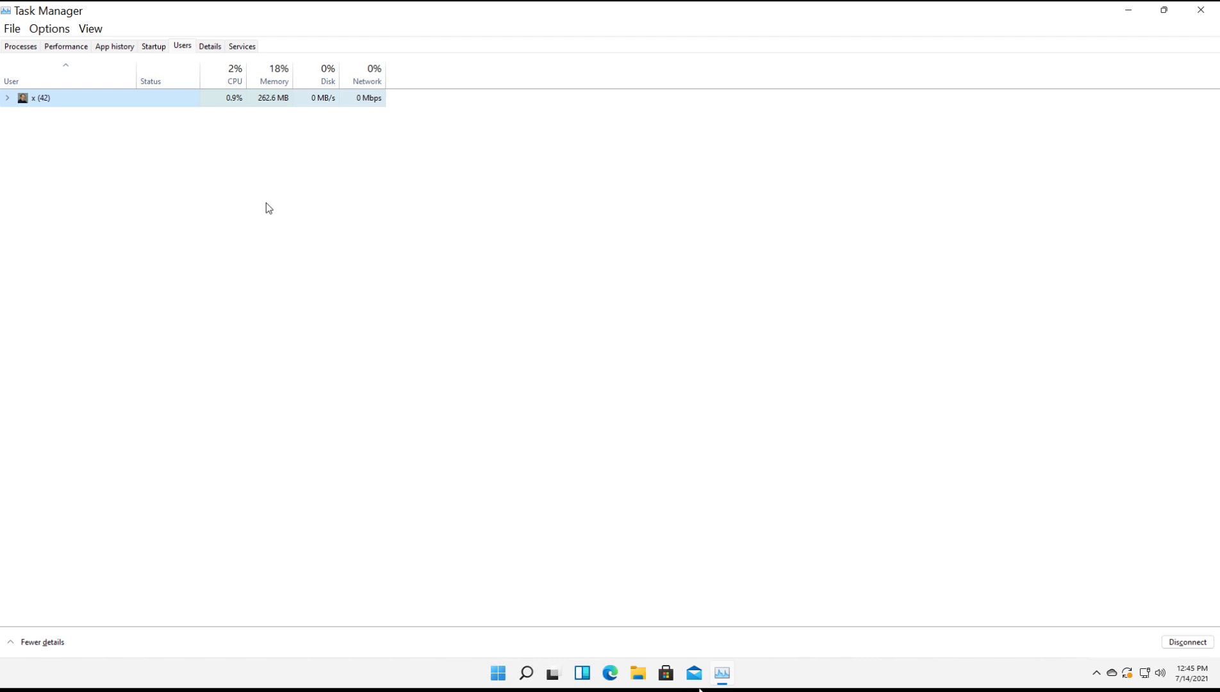
left_click(211, 48)
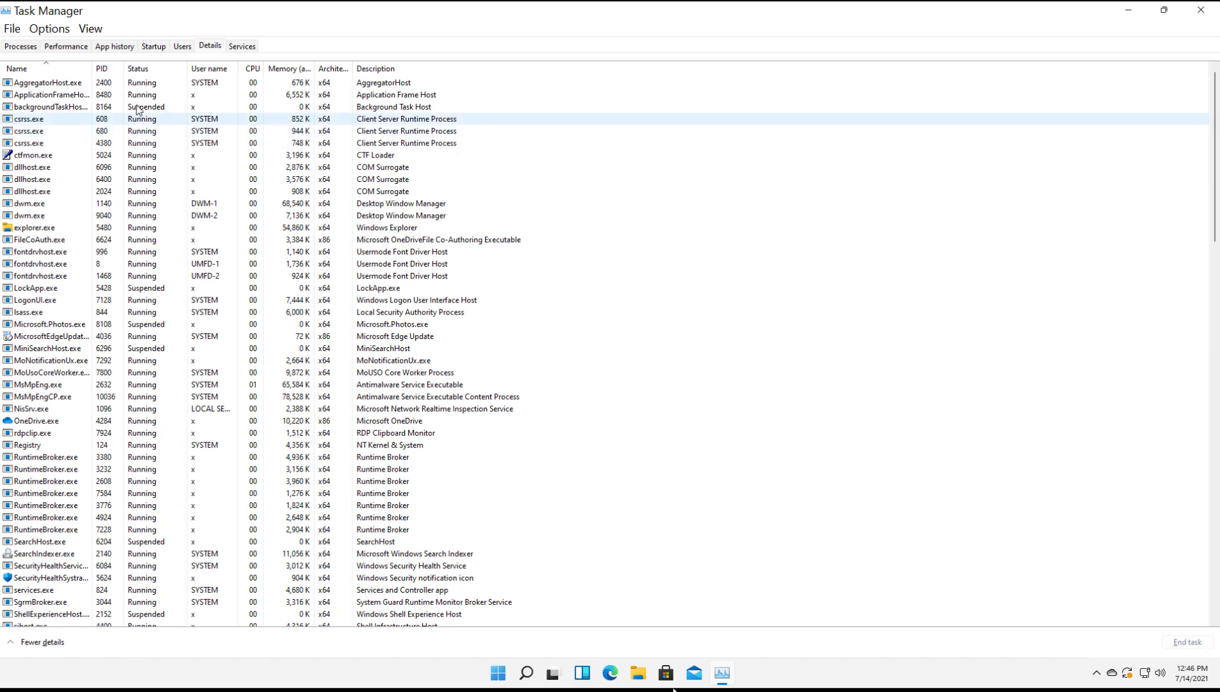
Step: Open Services, narrow the Description column, and sort by Status with running services first
left_click(246, 51)
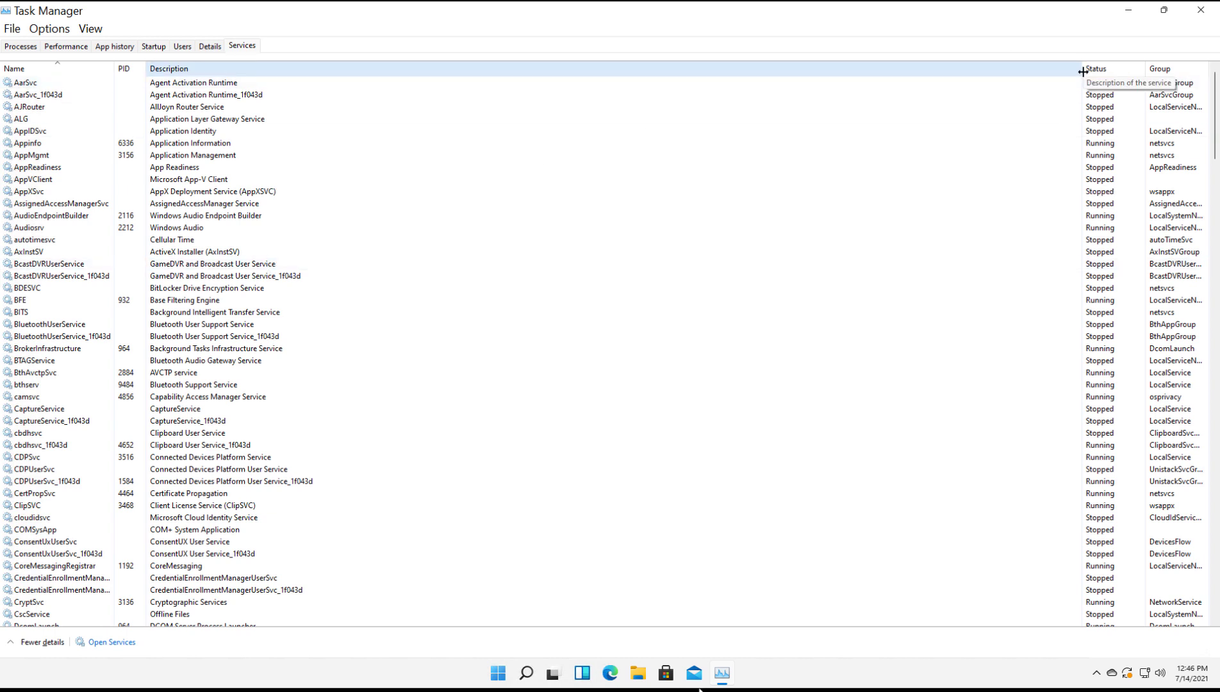
left_click_drag(1080, 69, 441, 99)
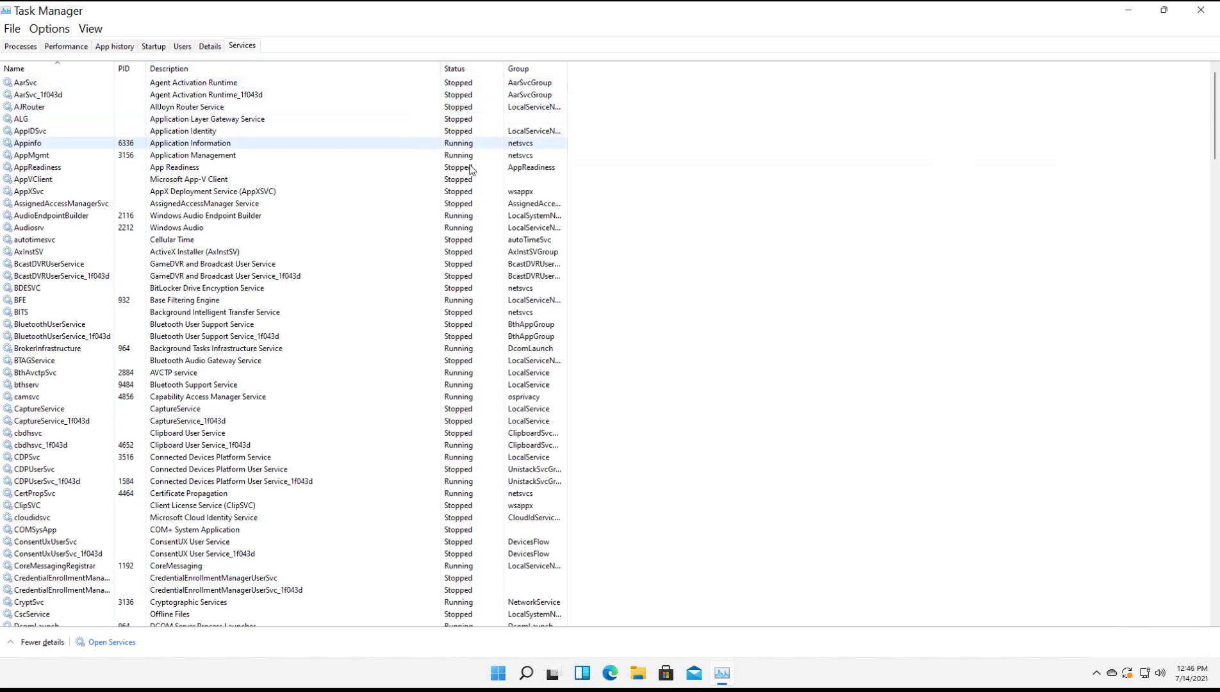
left_click(459, 74)
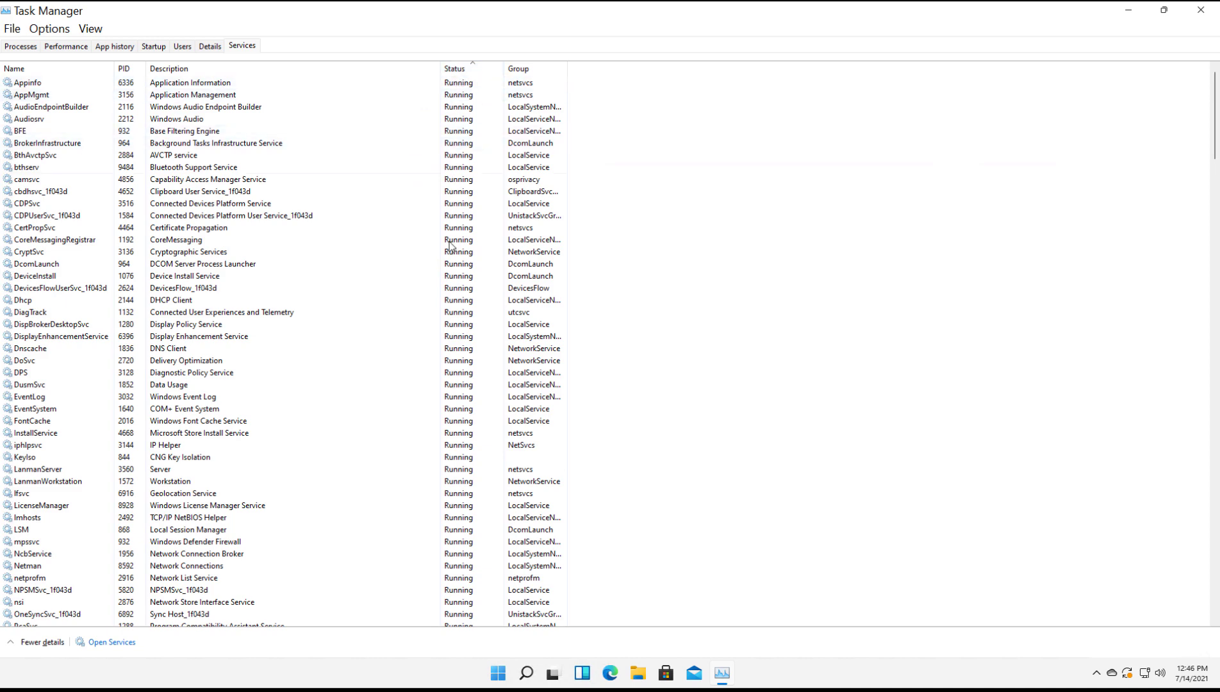
left_click(470, 71)
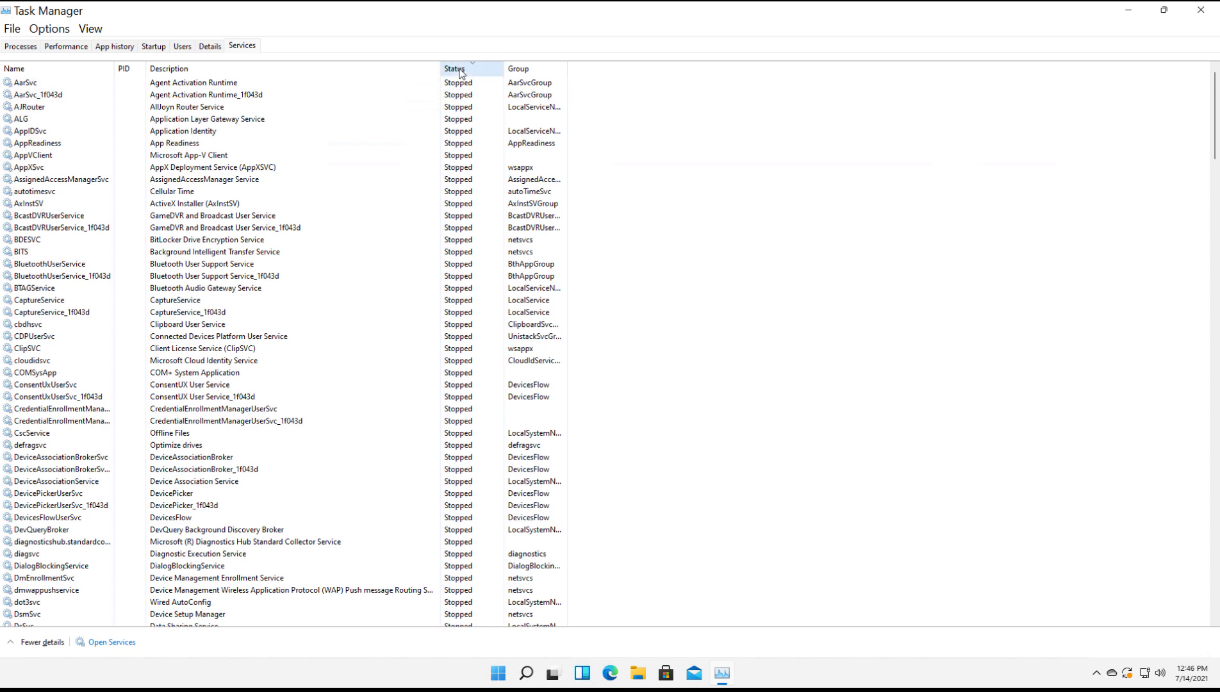
left_click(470, 69)
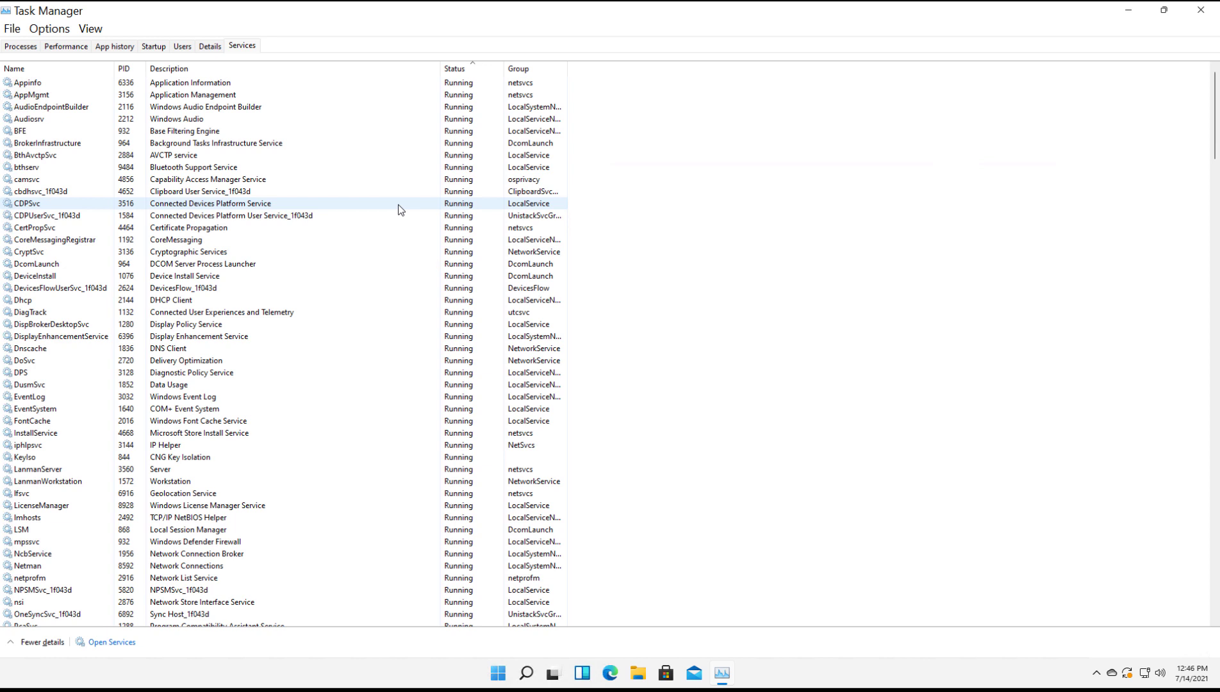
Step: Note the Appinfo service's PID 6336, then view the Details list sorted by PID
left_click(72, 85)
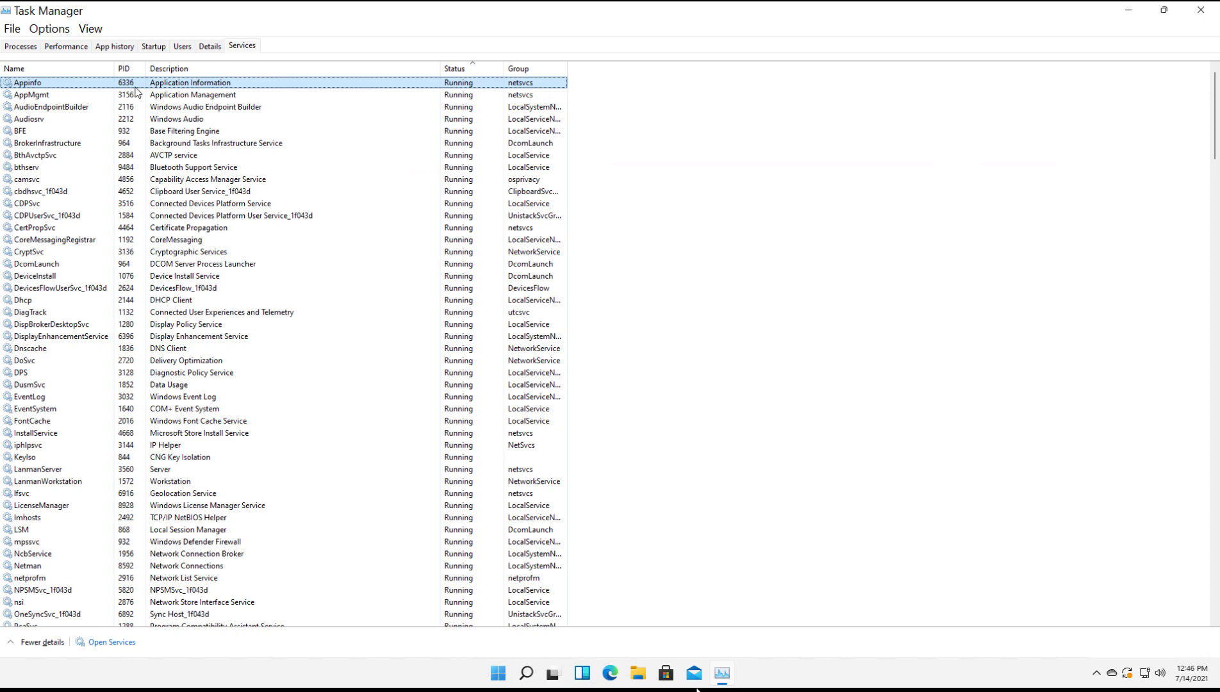
left_click(207, 50)
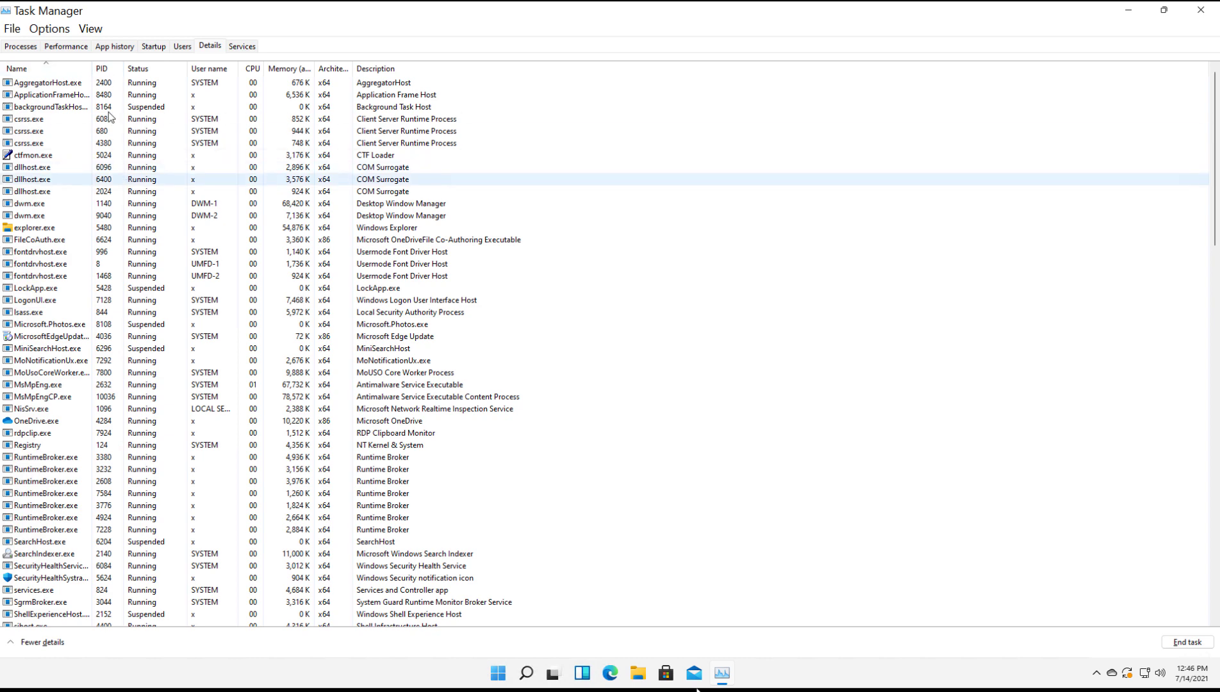
left_click(102, 68)
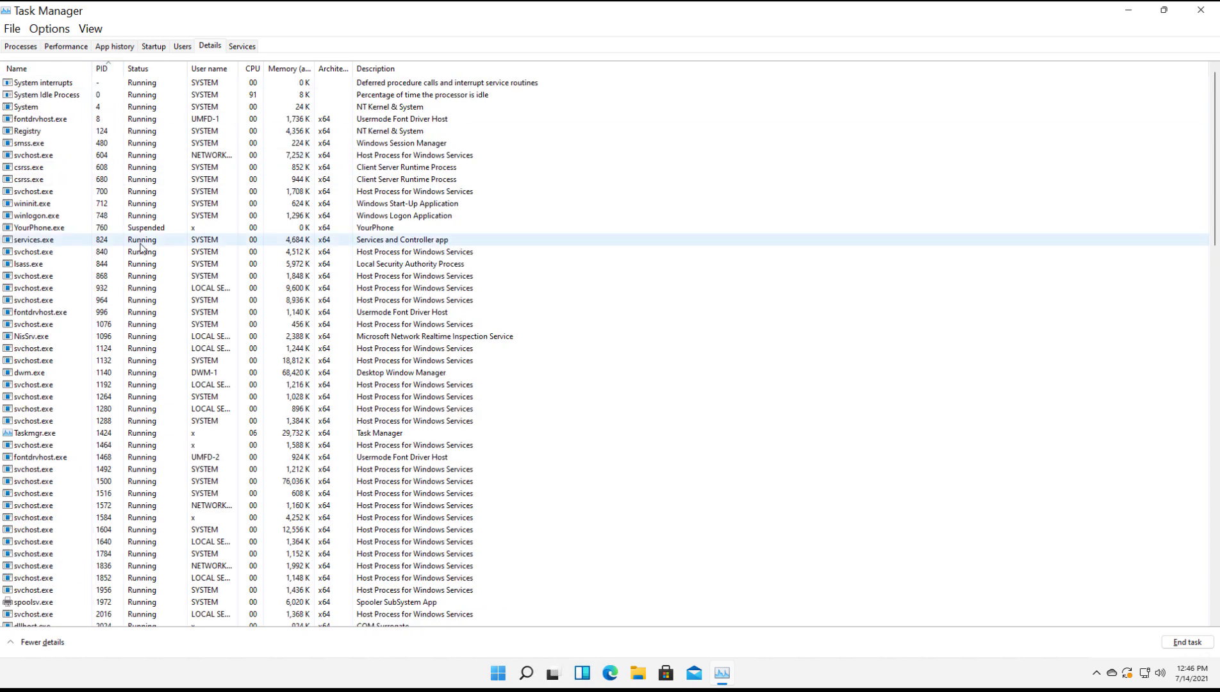
scroll(138, 250, "down", 20)
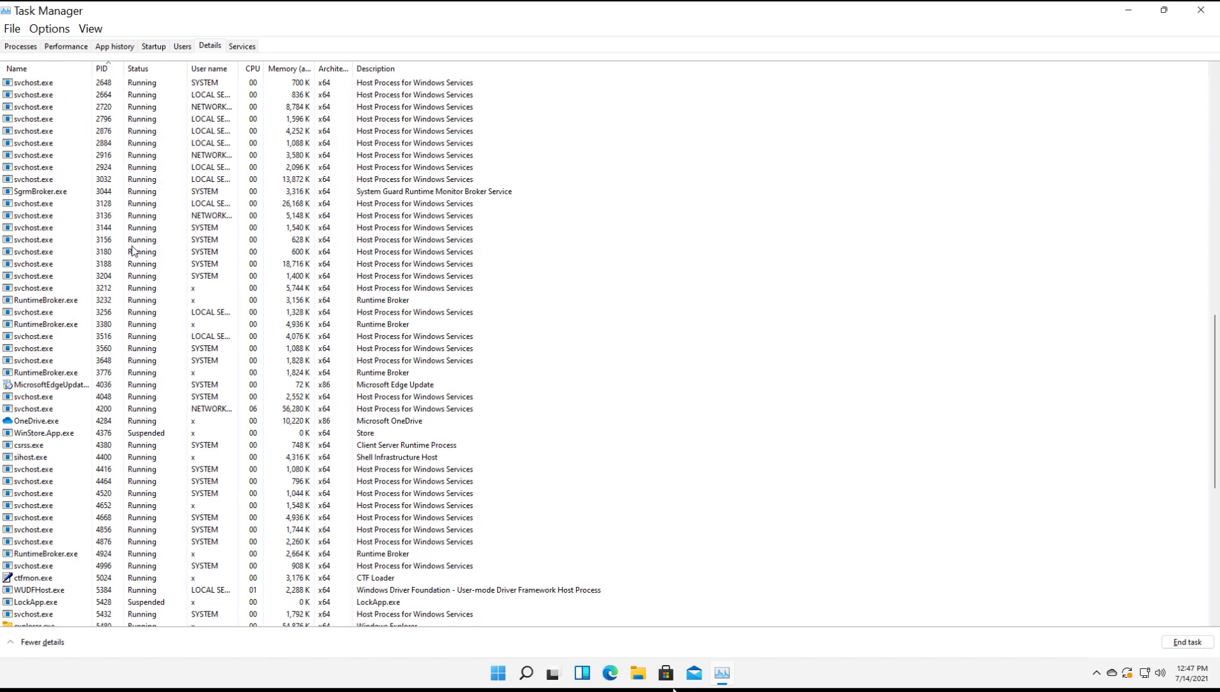
scroll(133, 250, "down", 10)
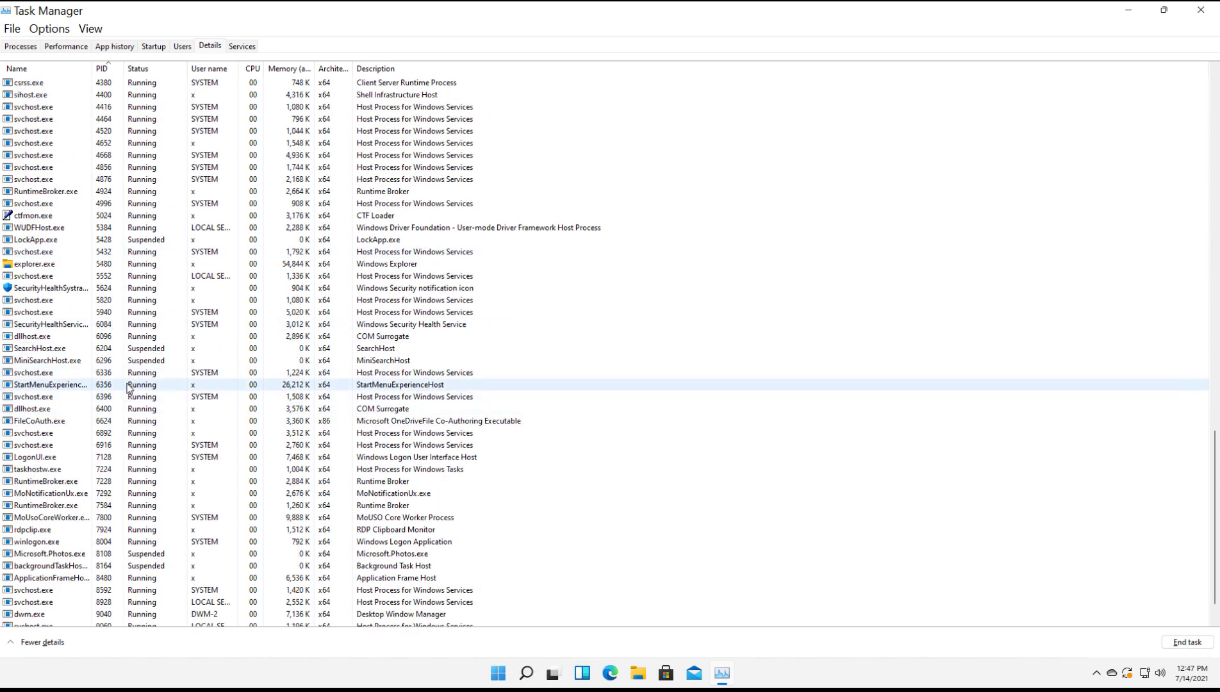
Step: Select svchost.exe with PID 6336 in Details, then go back to the Services list
left_click(129, 387)
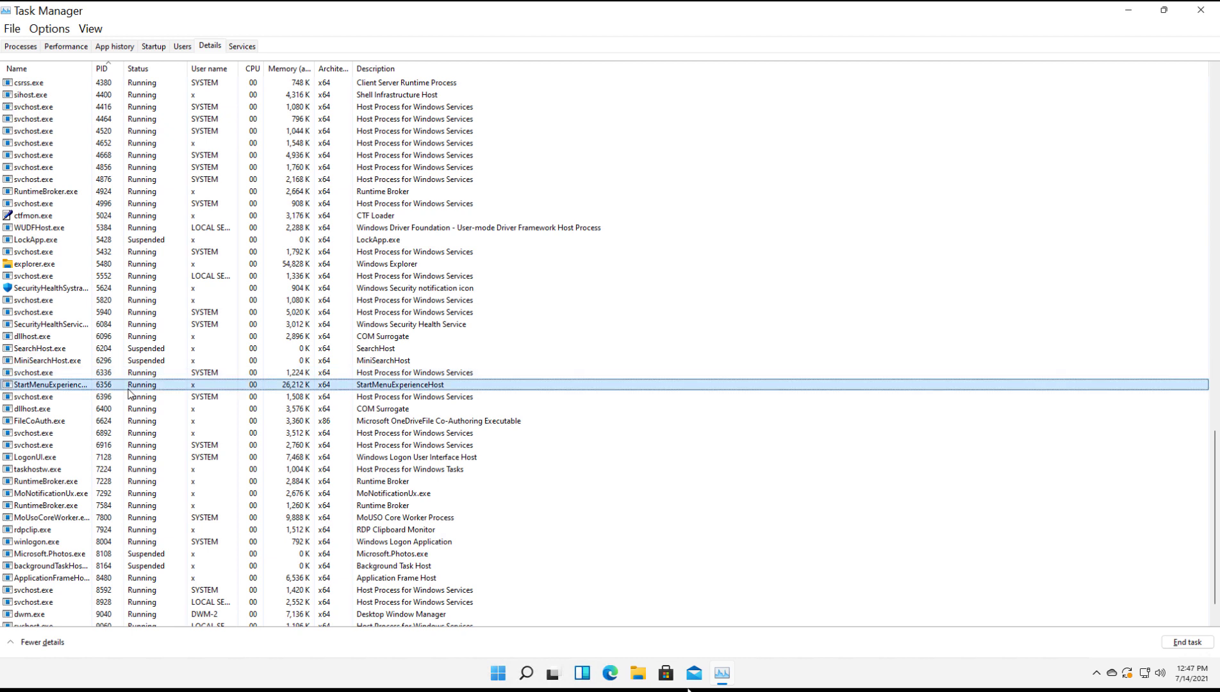
left_click(125, 375)
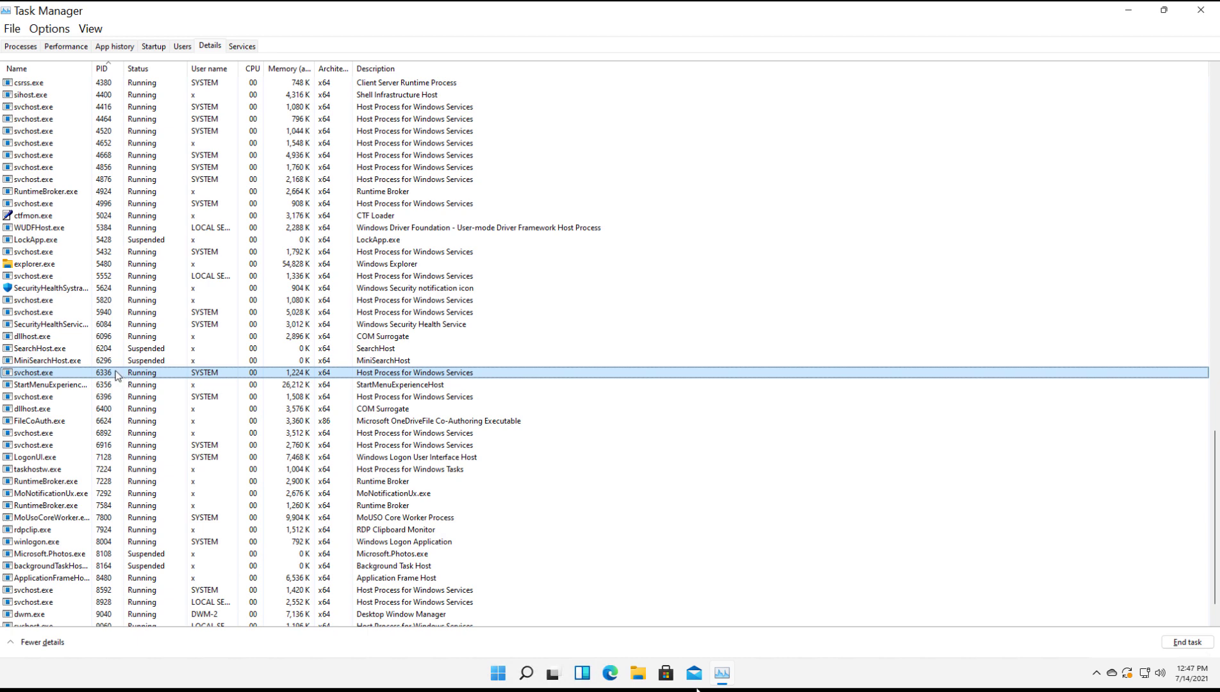
right_click(117, 375)
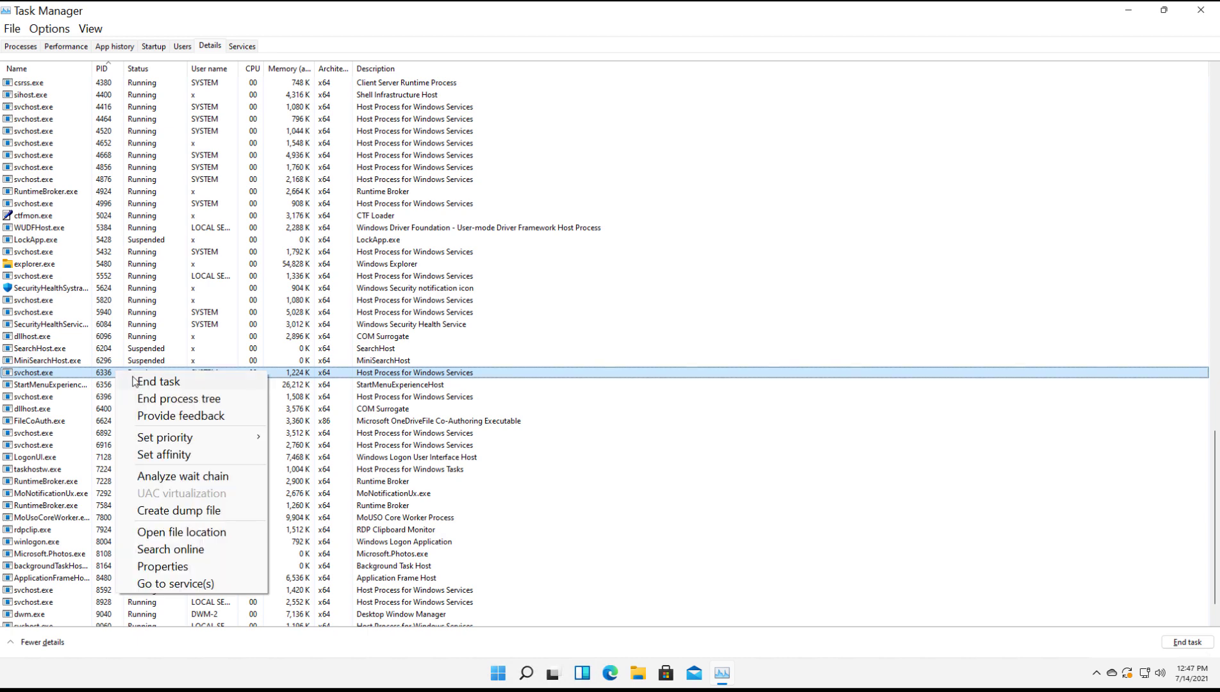
left_click(74, 373)
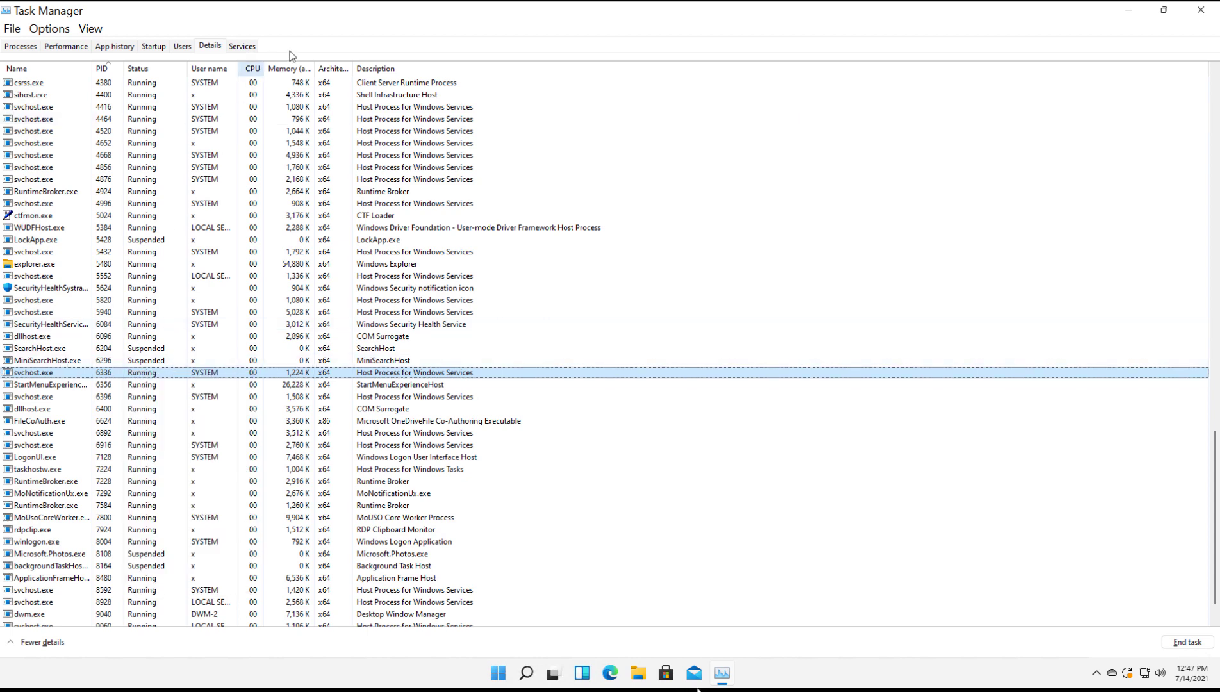
left_click(242, 47)
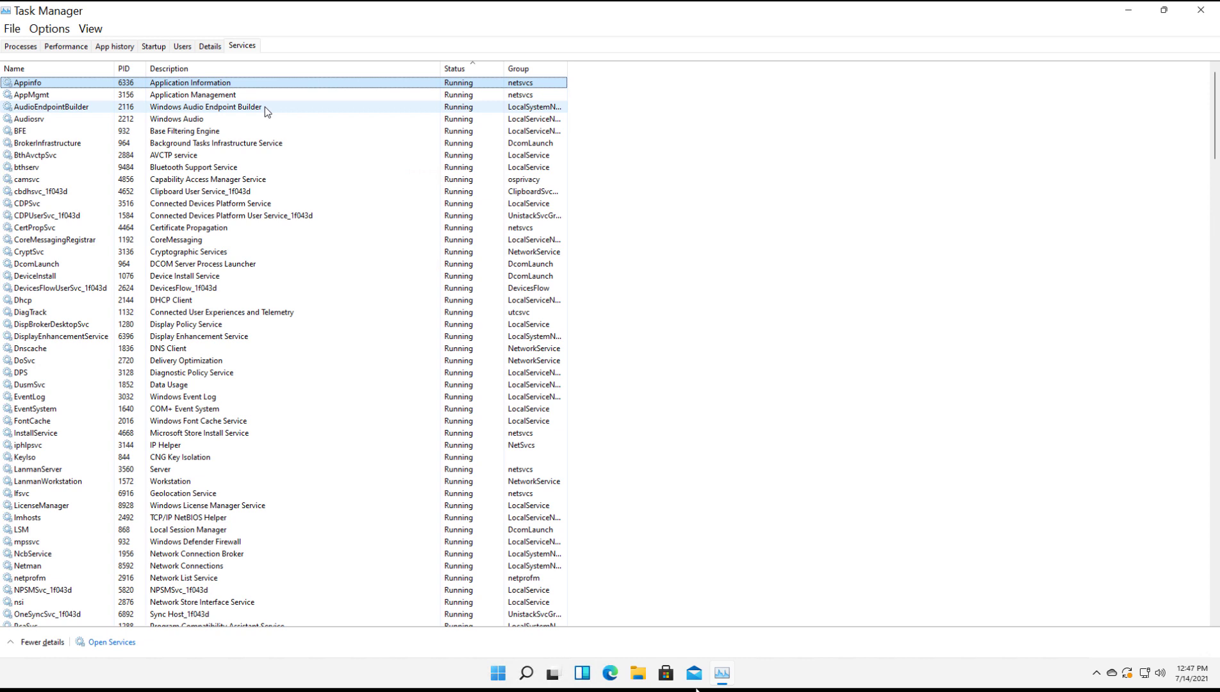
Step: Use Go to details on Appinfo to reach its host svchost.exe, PID 6336
right_click(217, 87)
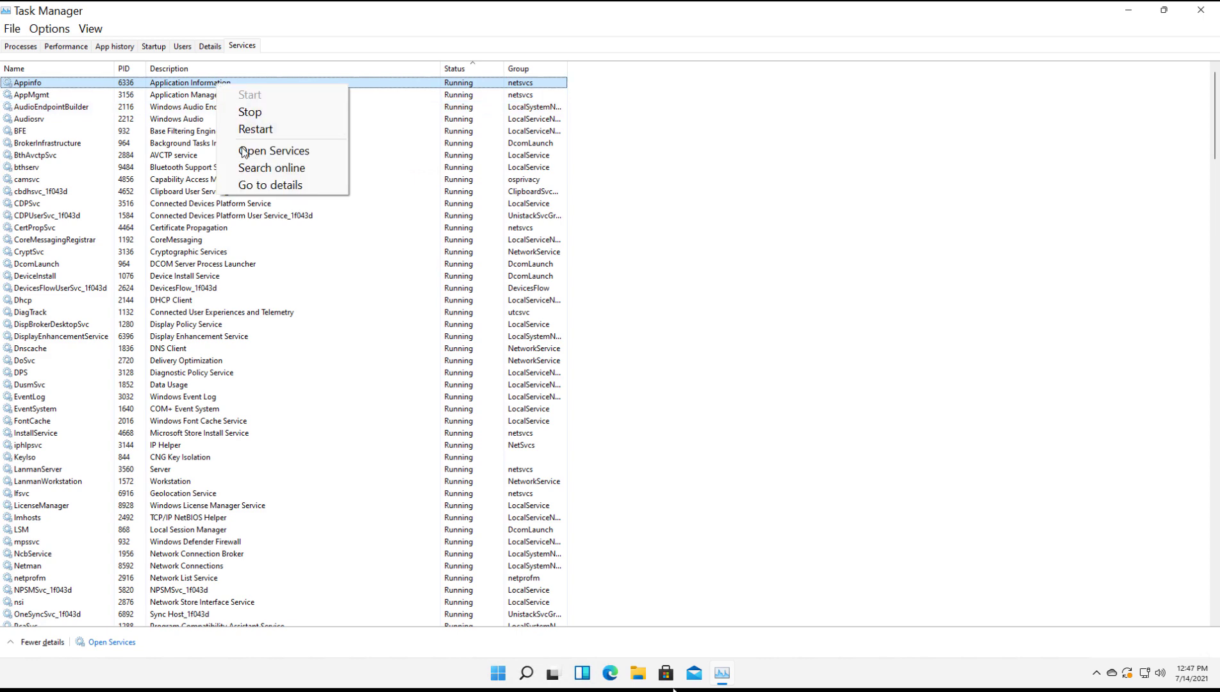
left_click(250, 186)
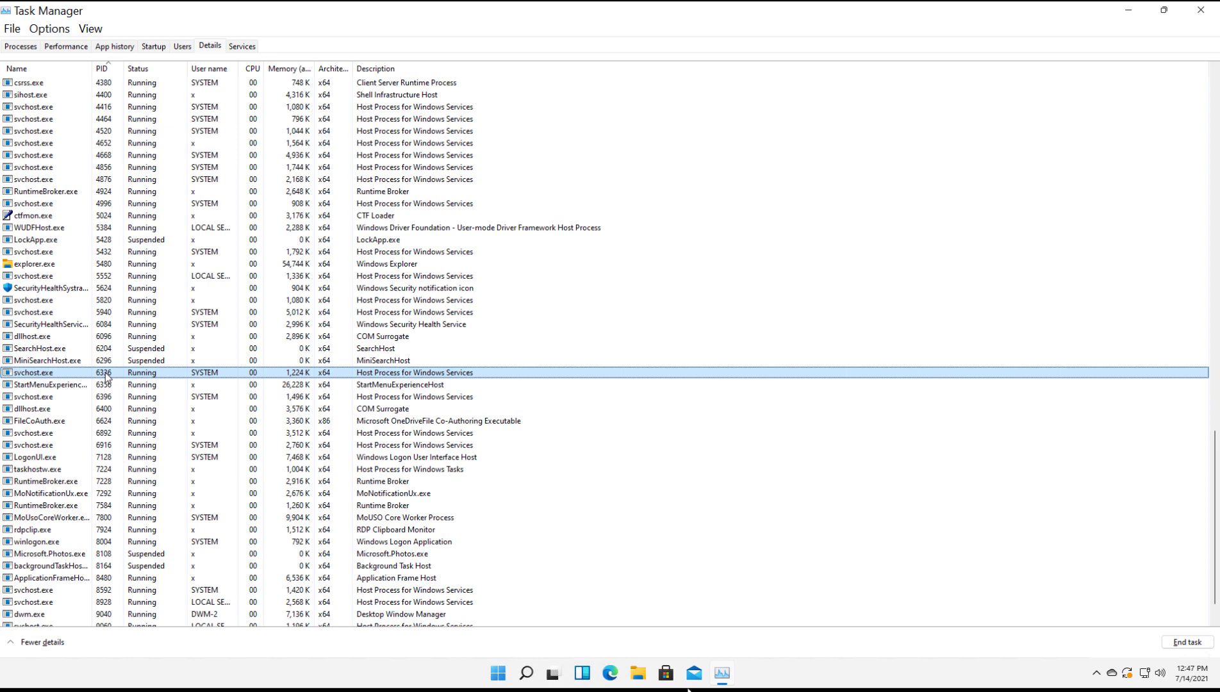
Step: Go to details for Service Host: State Repository Service (svchost.exe PID 3188), then return to Processes
left_click(22, 46)
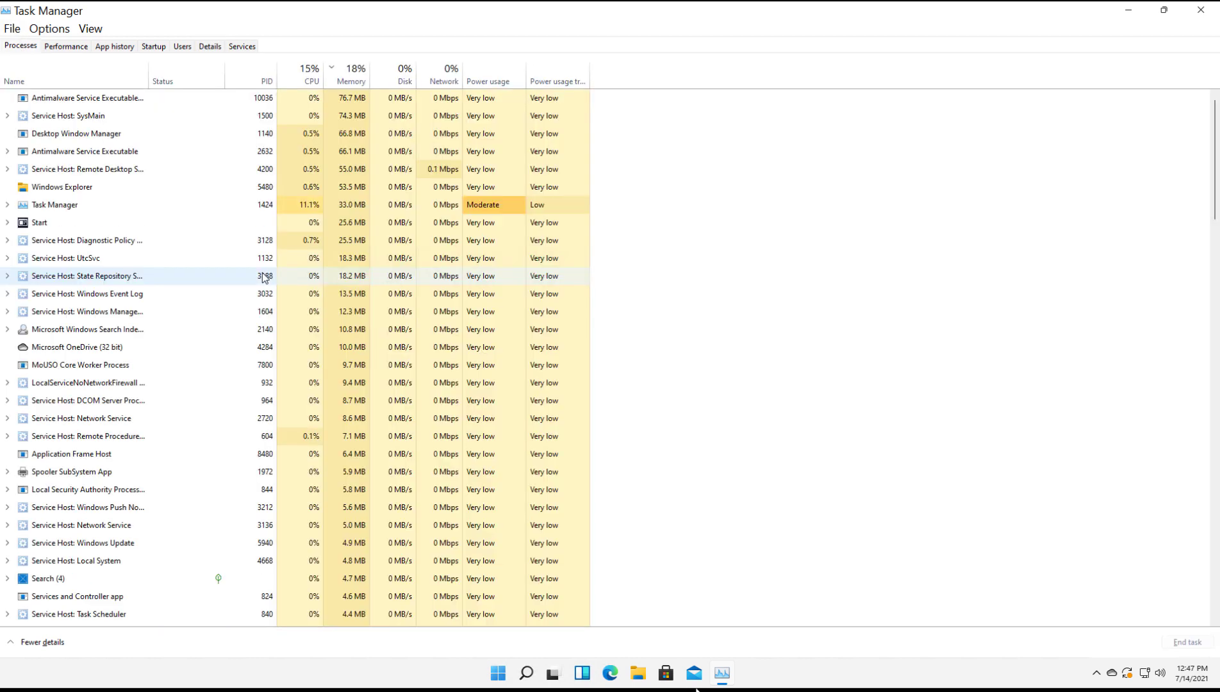
right_click(175, 277)
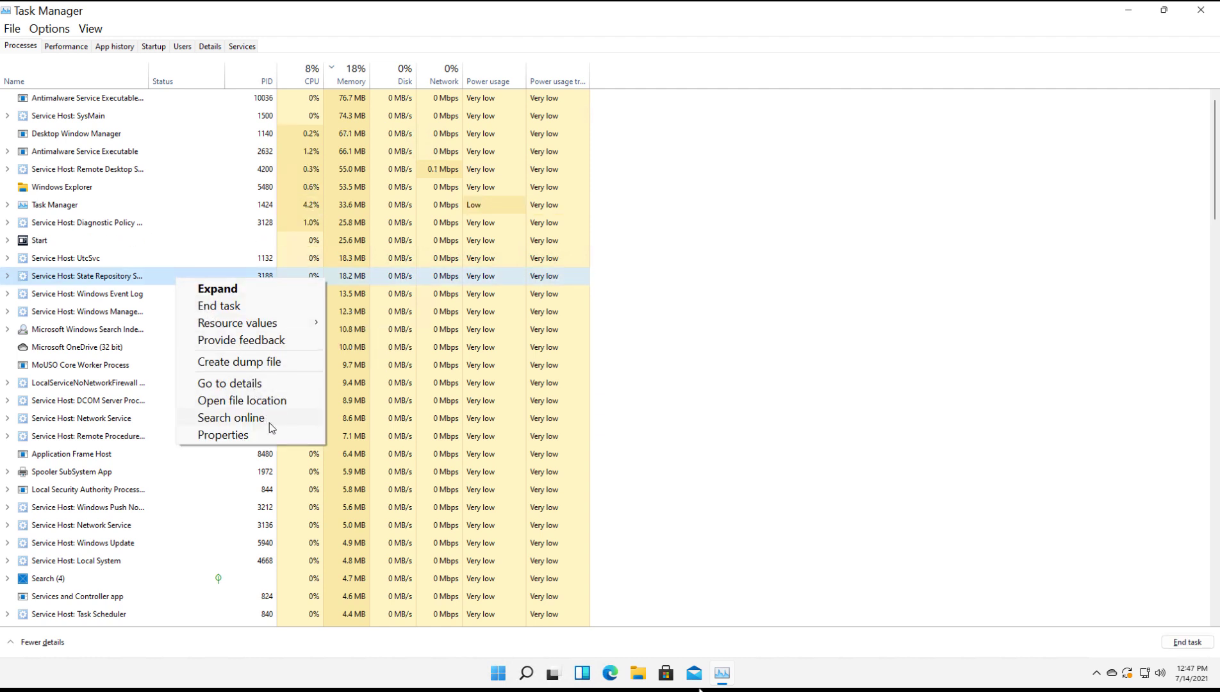
left_click(263, 384)
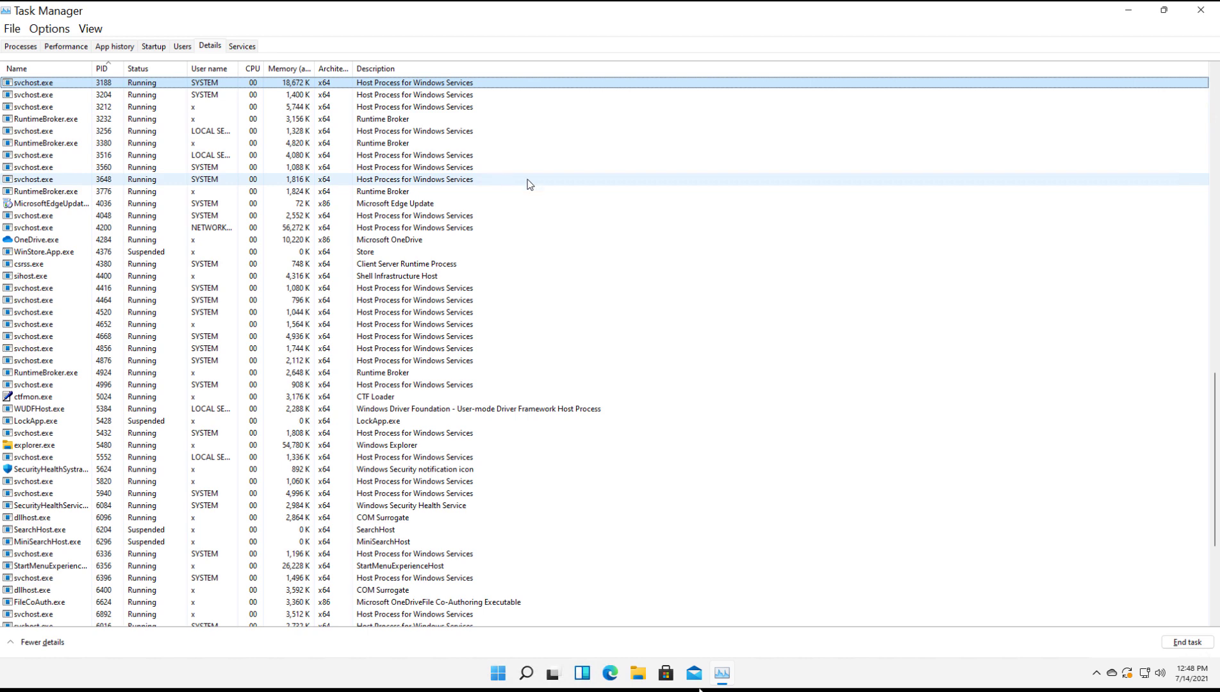
left_click(30, 50)
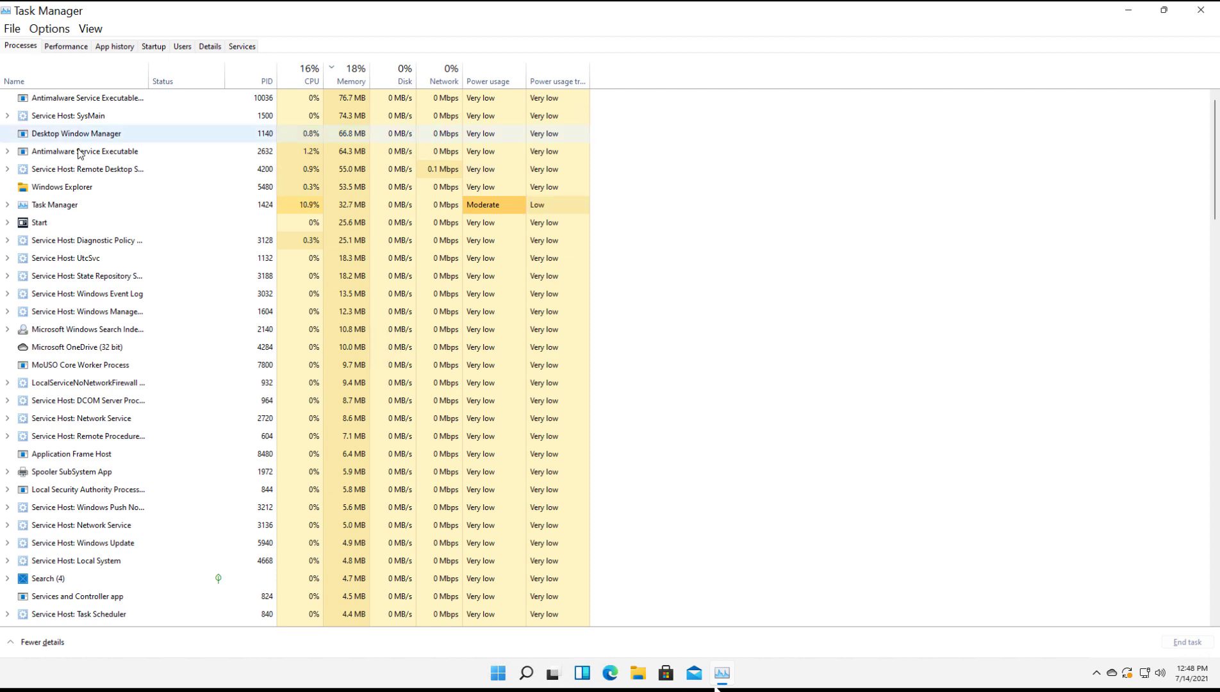
right_click(96, 279)
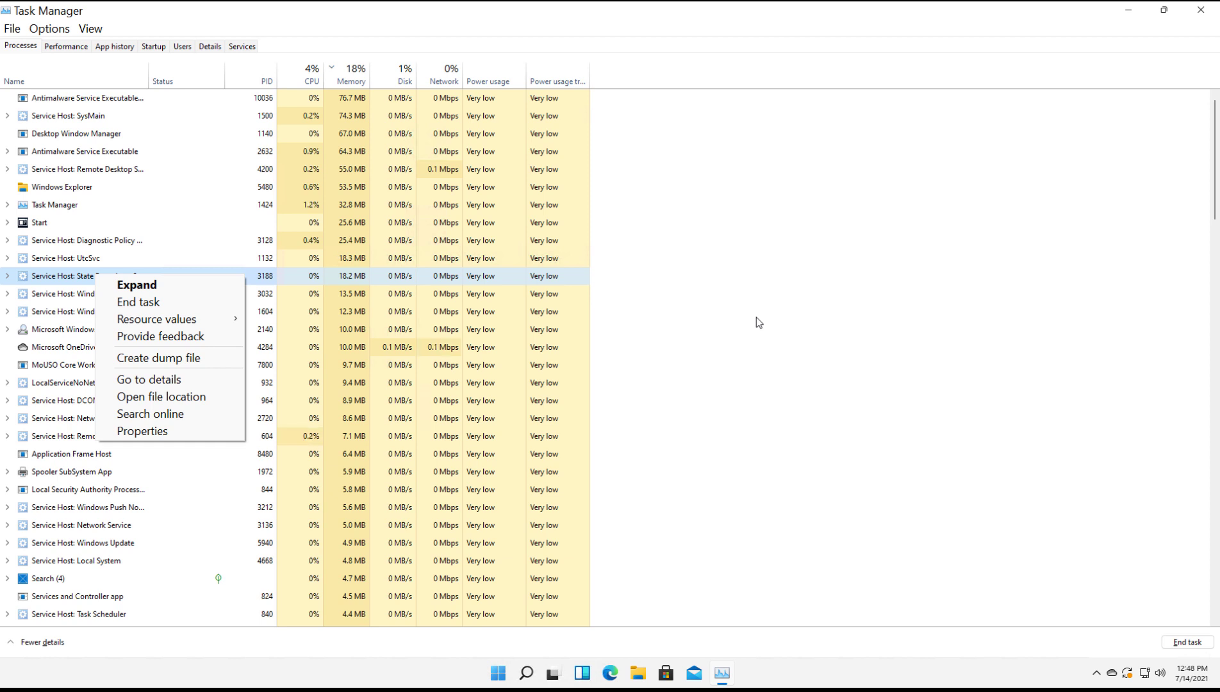
left_click(781, 329)
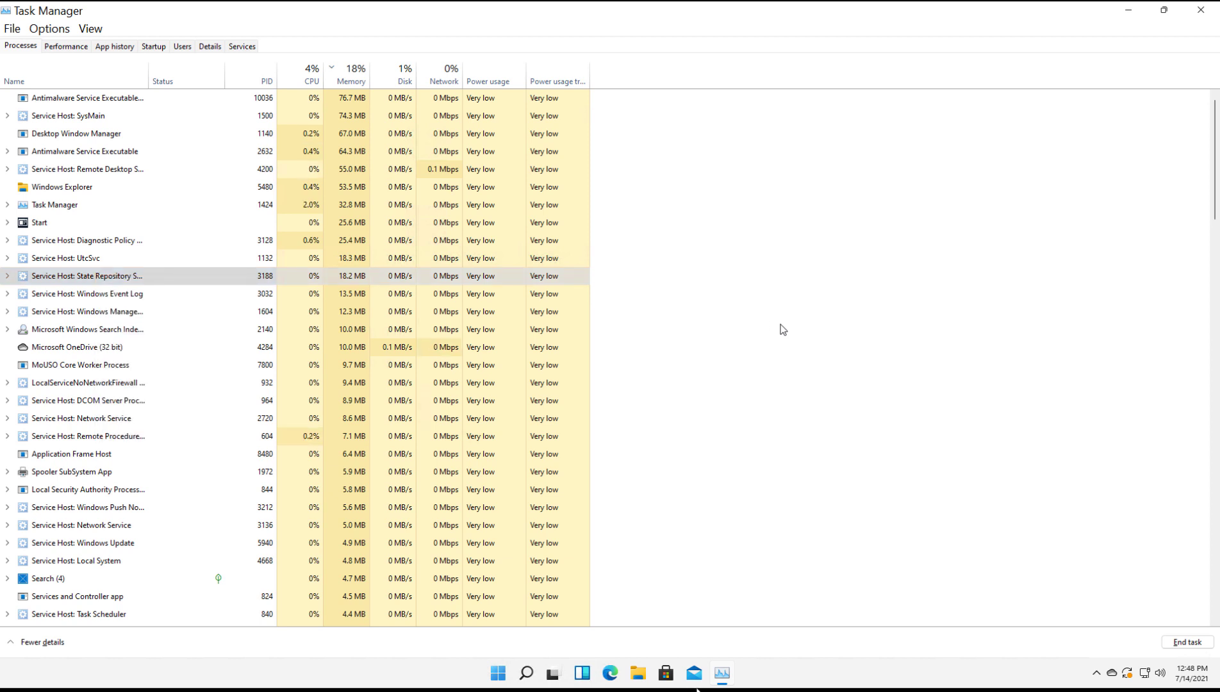